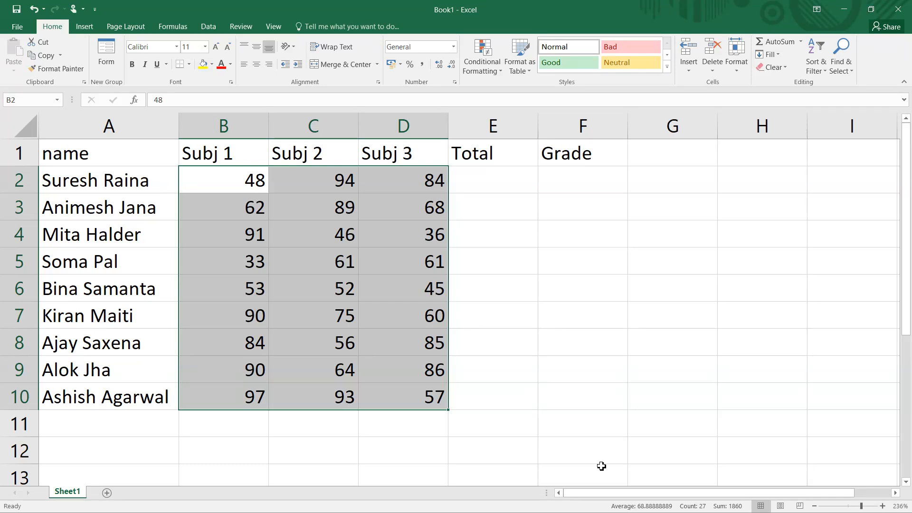
# - Sum each student's three subject marks into the Total column for rows 2 to 10 with AutoSum
pyautogui.click(491, 184)
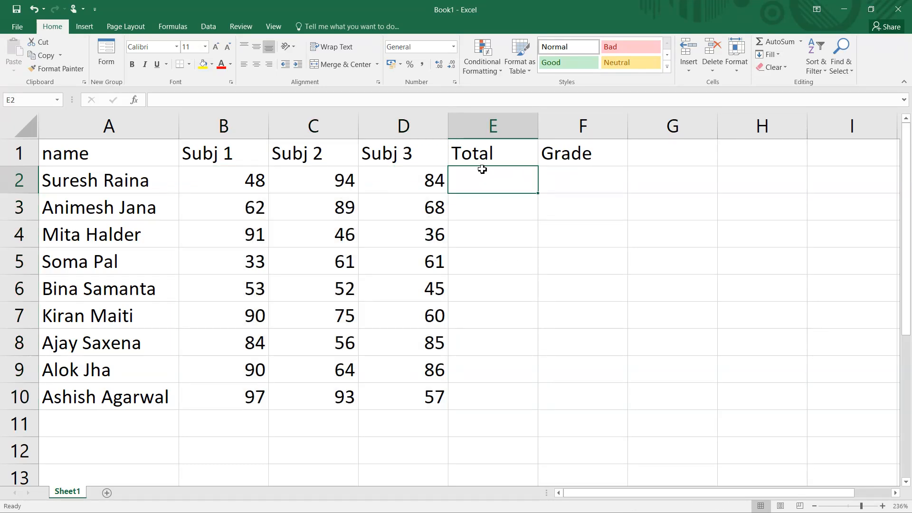
pyautogui.moveTo(483, 176); pyautogui.dragTo(502, 390)
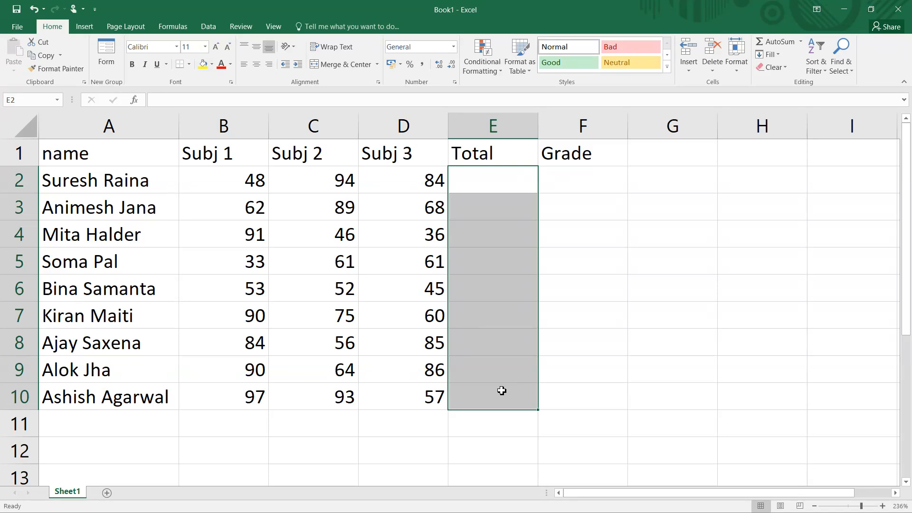
pyautogui.hotkey('alt', '=')
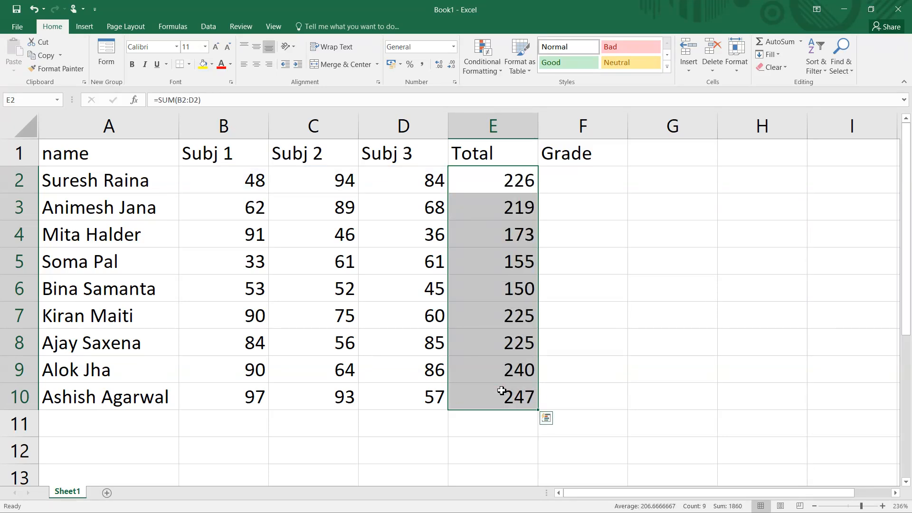
# - Widen the Grade column and enter =IF(MIN(B2:D2)>=35,"Pass","Fail") in F2
pyautogui.click(588, 180)
pyautogui.moveTo(628, 125); pyautogui.dragTo(686, 128)
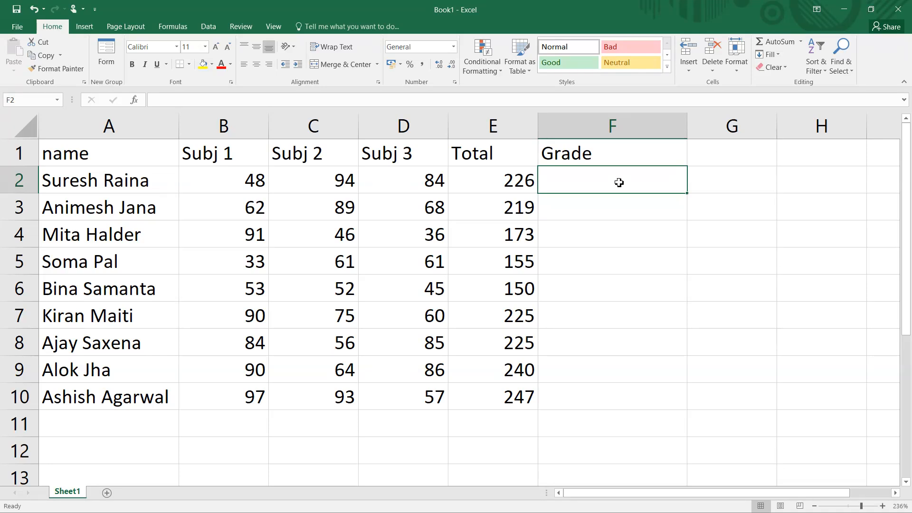
pyautogui.write('=if')
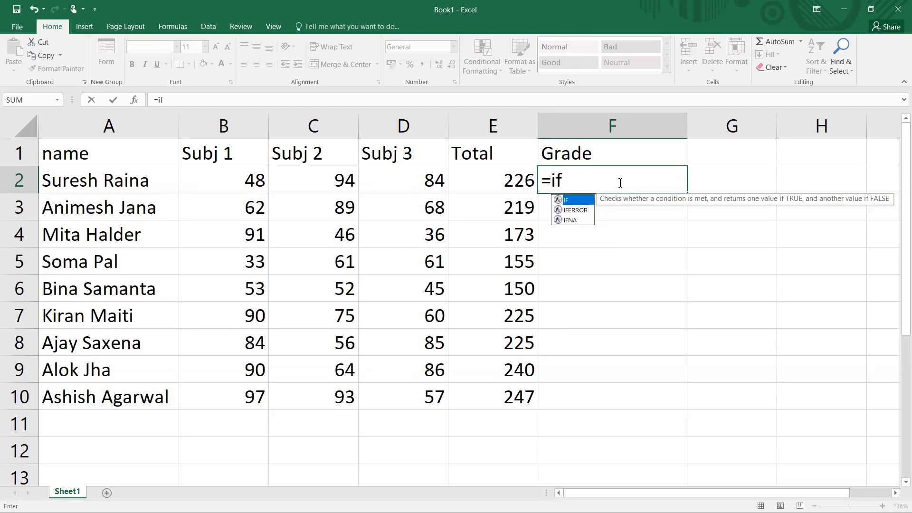
pyautogui.press('Tab')
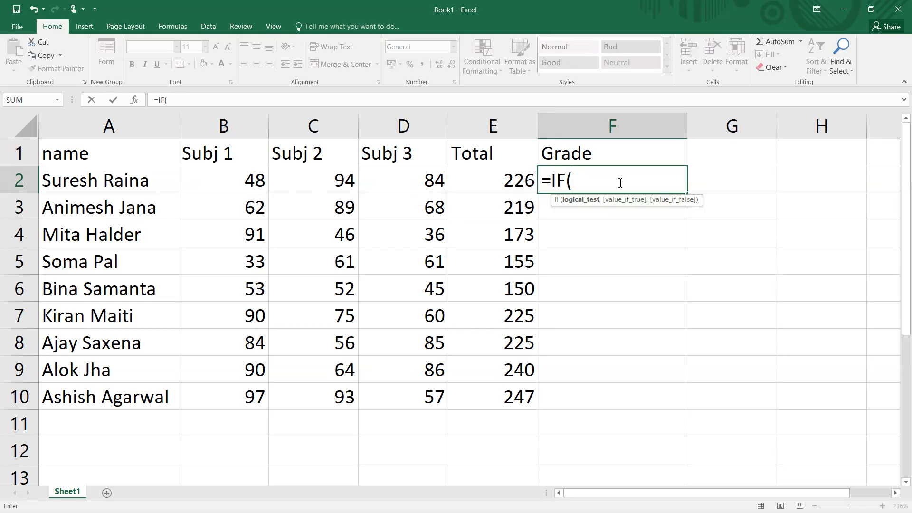
pyautogui.write('max(')
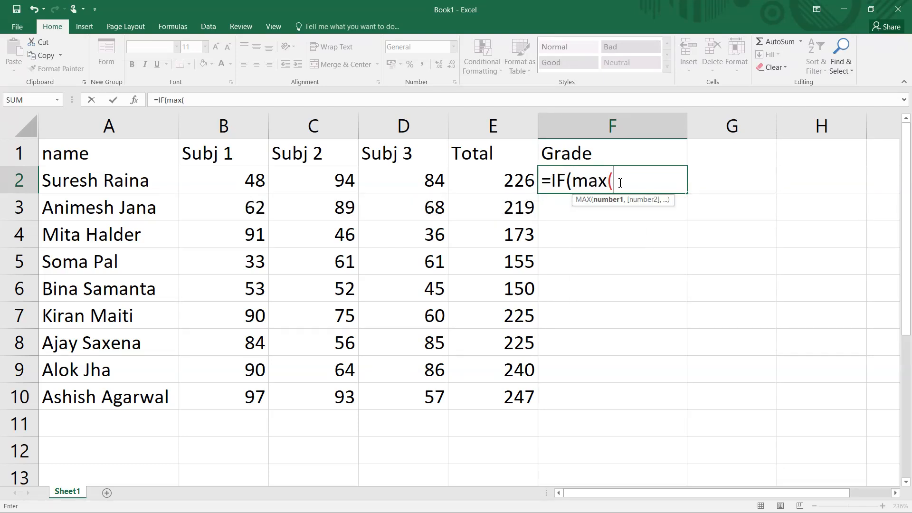
pyautogui.press('BackSpace')
pyautogui.press('BackSpace')
pyautogui.press('BackSpace')
pyautogui.press('BackSpace')
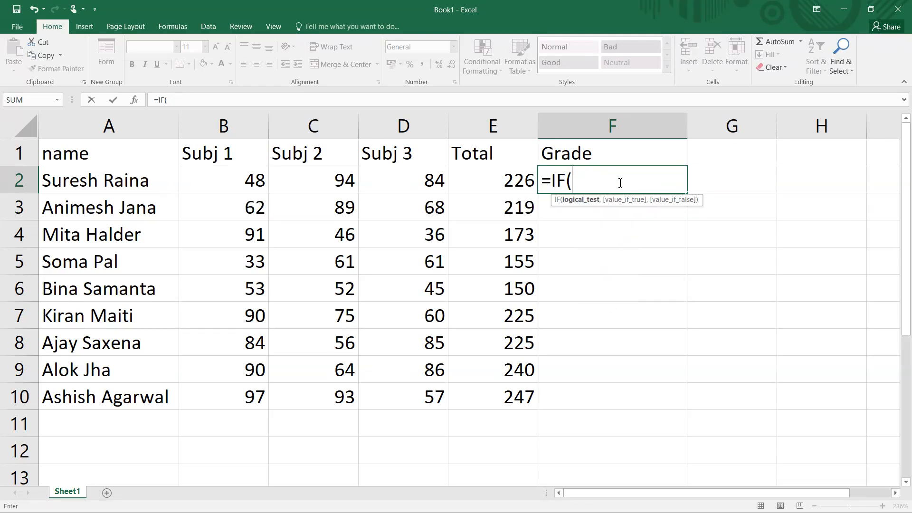
pyautogui.write('min(')
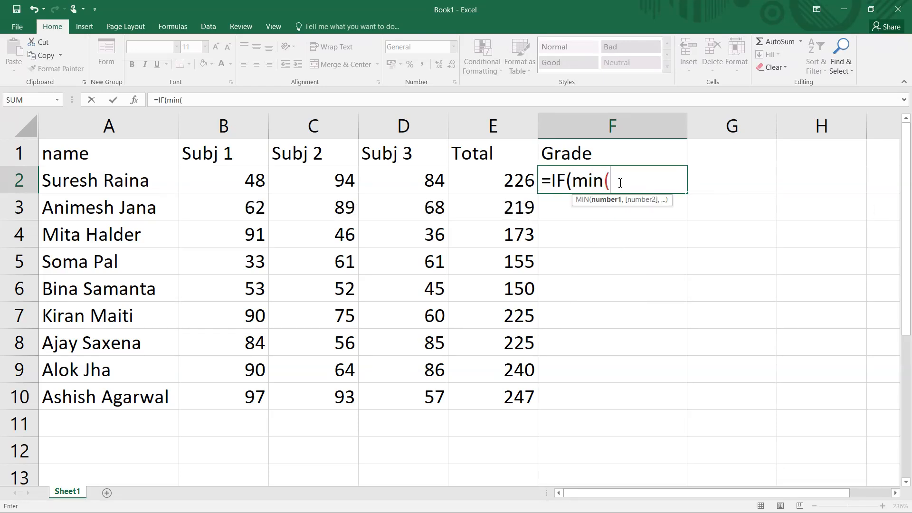
pyautogui.moveTo(238, 183); pyautogui.dragTo(408, 183)
pyautogui.write(')')
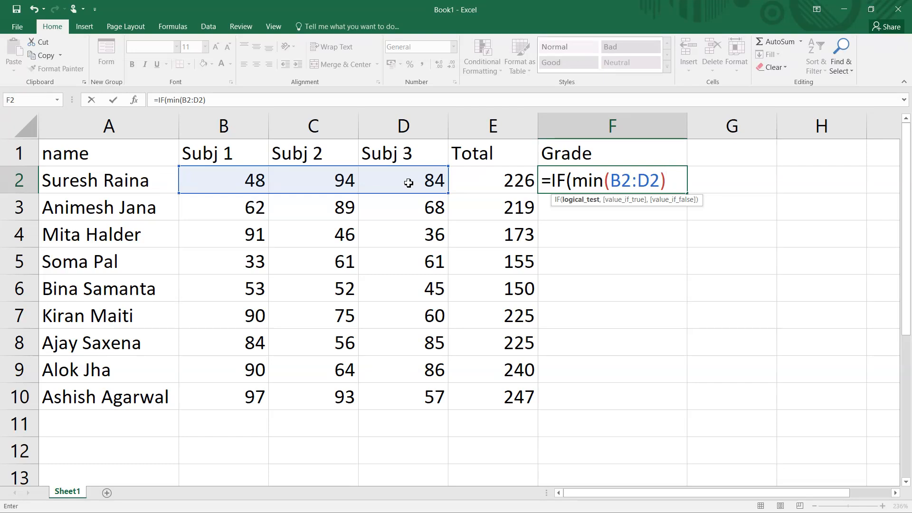
pyautogui.write('>=35,')
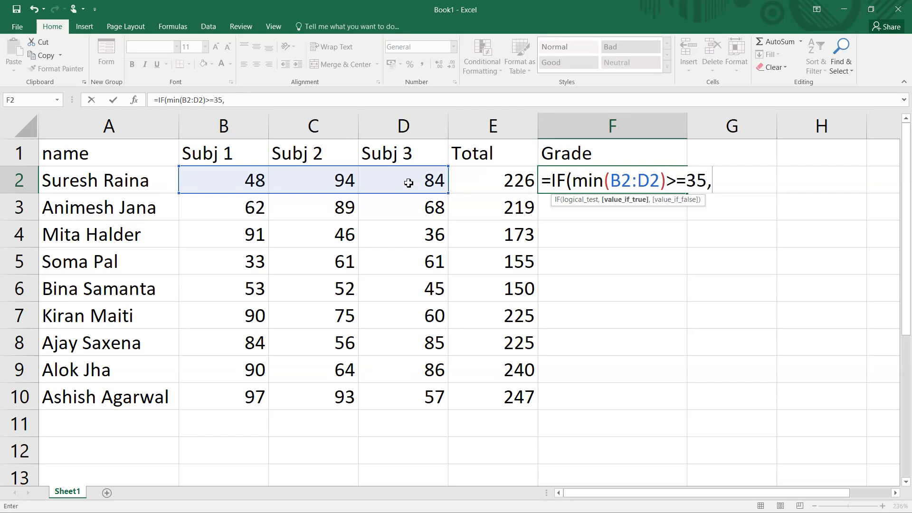
pyautogui.write('"Pass","F')
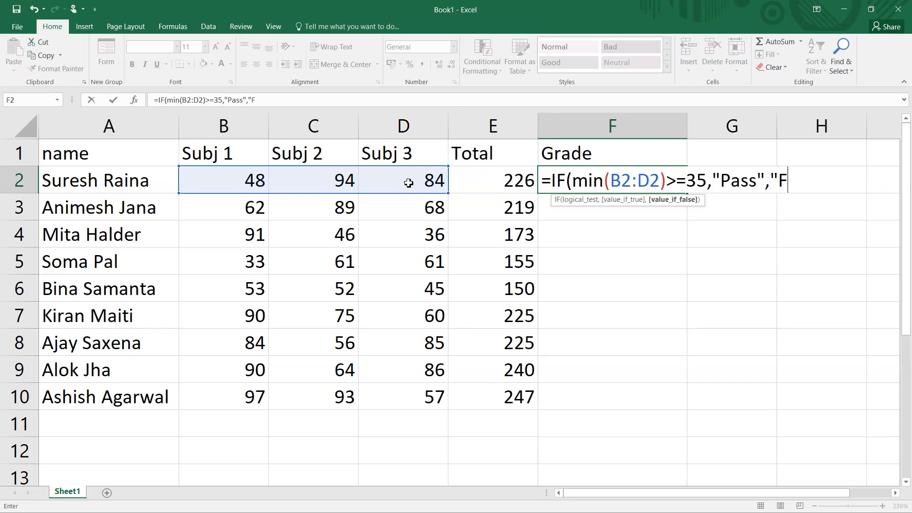
pyautogui.write('ail")')
pyautogui.press('Return')
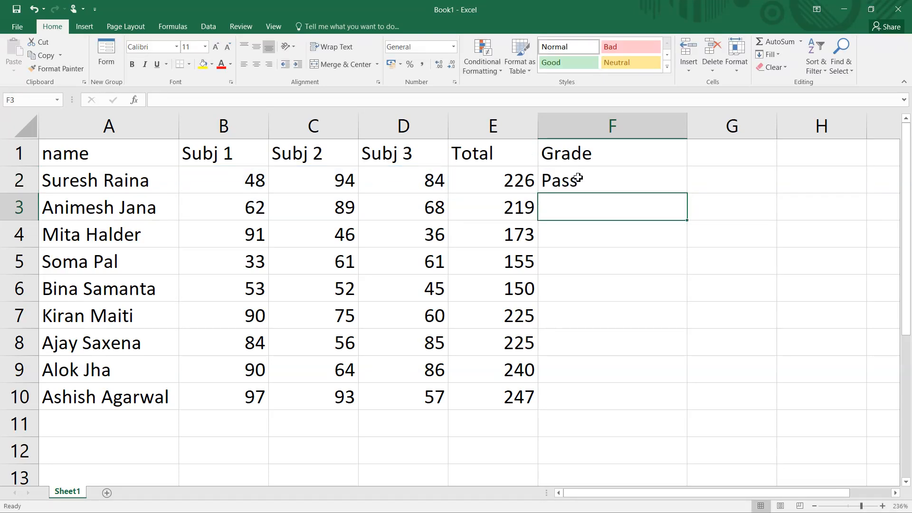
# - Fill the grade formula from F2 down to row 10
pyautogui.click(578, 178)
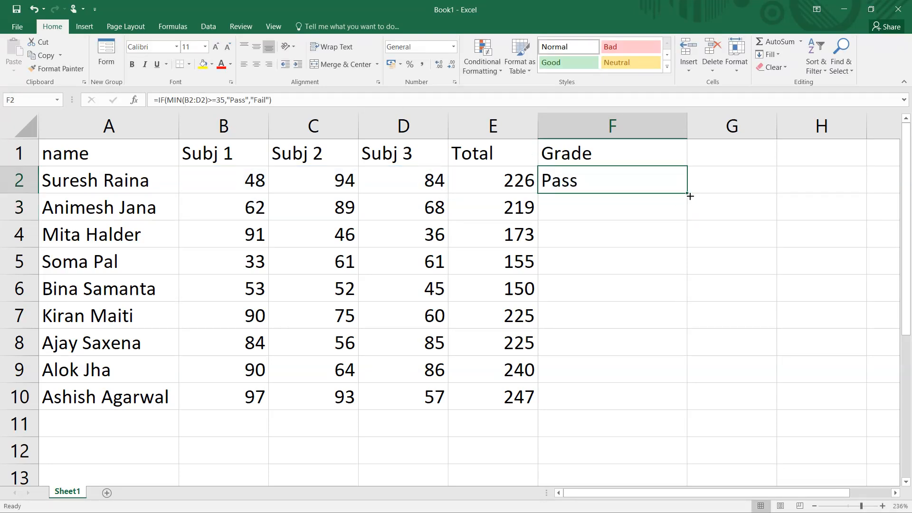
pyautogui.doubleClick(690, 196)
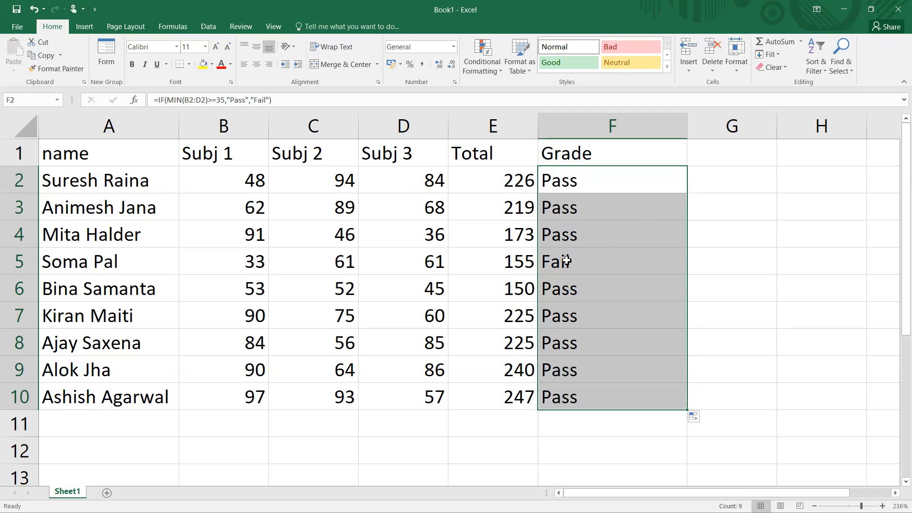
# - Change the Subj 2 mark in row 8 to 34
pyautogui.click(567, 260)
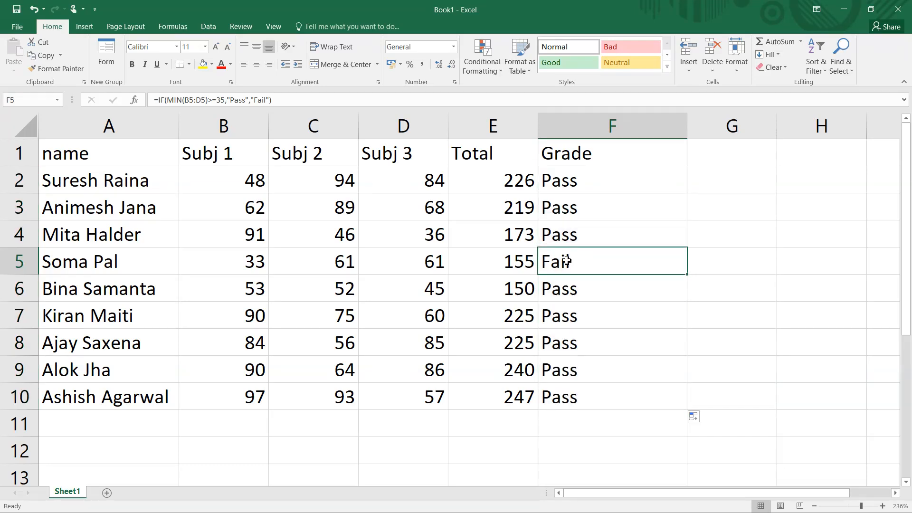
pyautogui.click(251, 264)
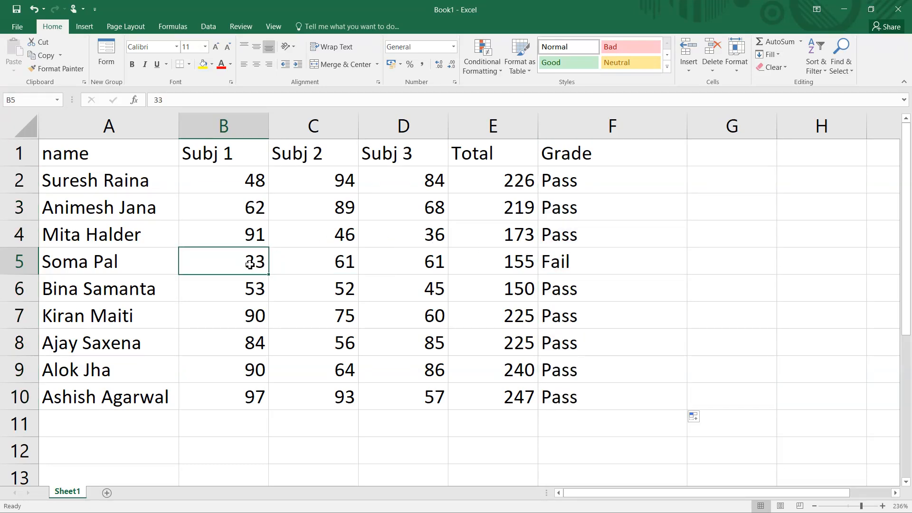
pyautogui.click(340, 350)
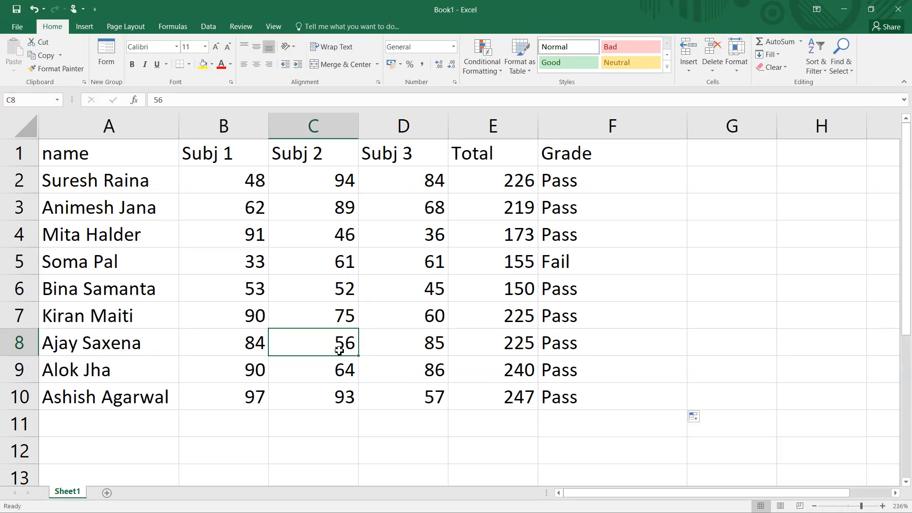
pyautogui.write('34')
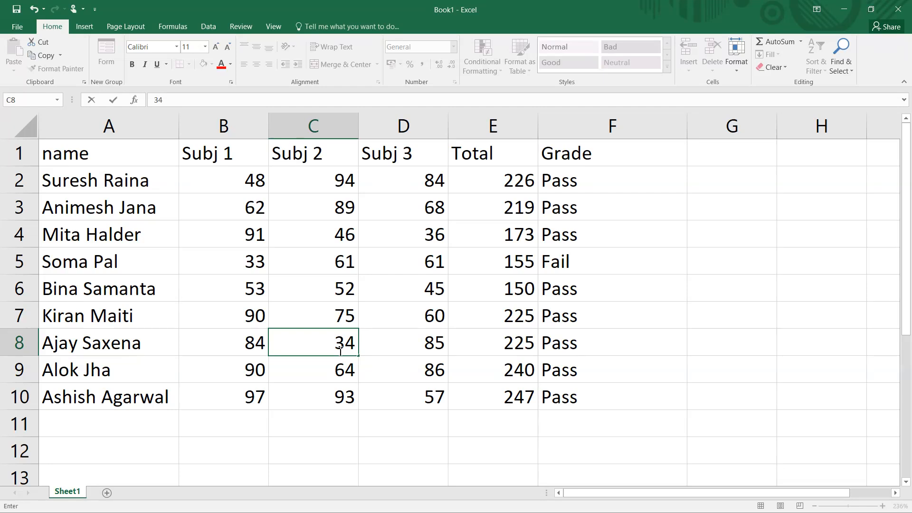
pyautogui.press('Return')
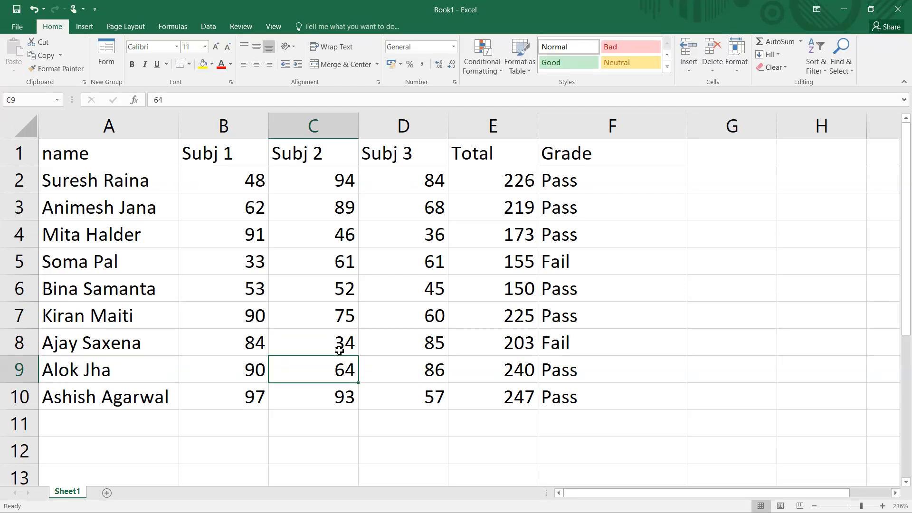
# - Open the grade formula in F2 to inspect it without changing it
pyautogui.click(564, 185)
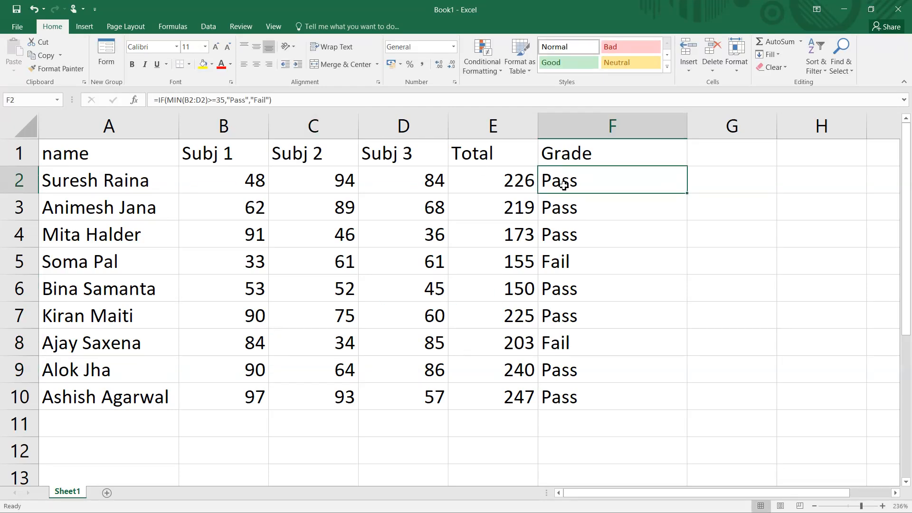
pyautogui.press('XF86AudioRaiseVolume')
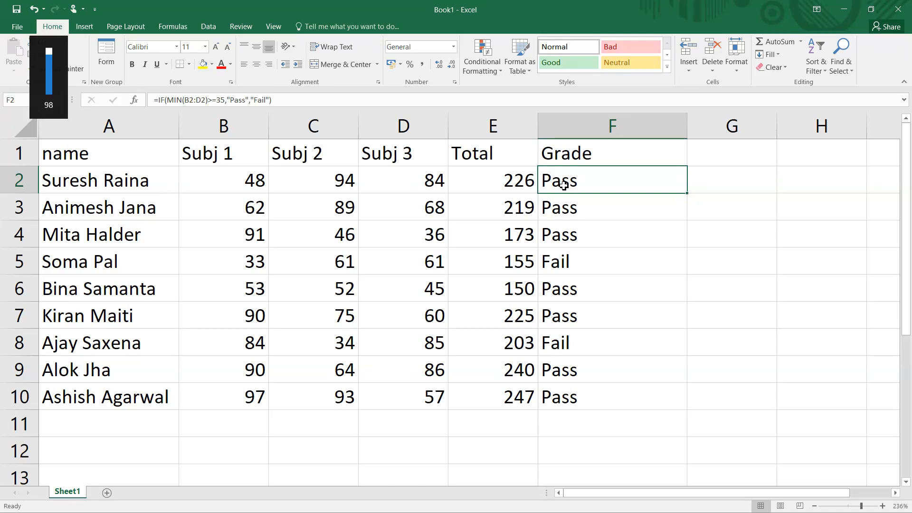
pyautogui.doubleClick(564, 185)
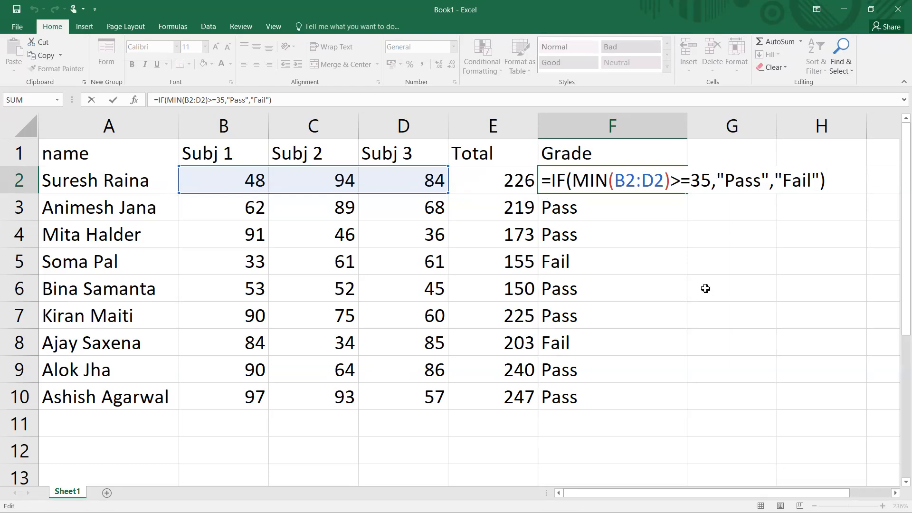
pyautogui.hotkey('ctrl', 'Return')
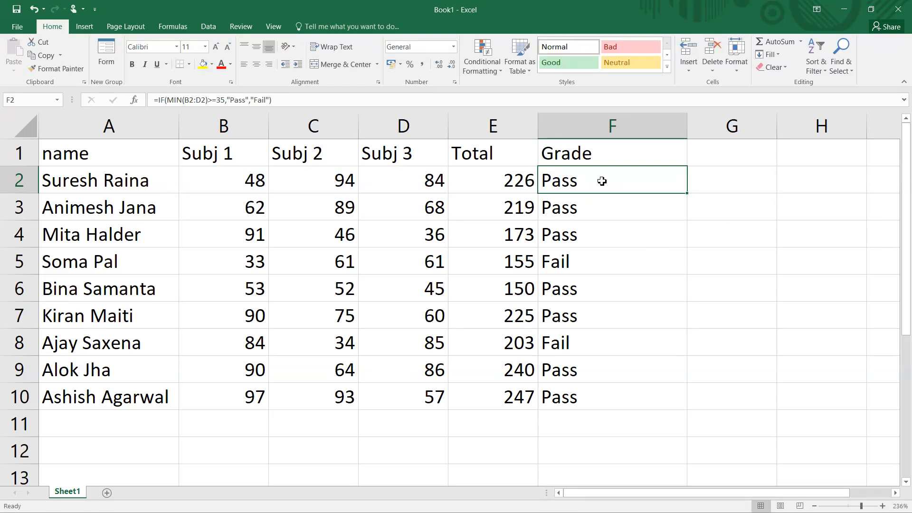
# - Select the grades in F2 to F10 and clear them
pyautogui.hotkey('shift', 'Down')
pyautogui.hotkey('shift', 'Down')
pyautogui.hotkey('shift', 'Down')
pyautogui.hotkey('shift', 'Down')
pyautogui.hotkey('shift', 'Down')
pyautogui.hotkey('shift', 'Down')
pyautogui.hotkey('shift', 'Down')
pyautogui.hotkey('shift', 'Down')
pyautogui.hotkey('shift', 'Down')
pyautogui.hotkey('shift', 'Down')
pyautogui.hotkey('shift', 'Up')
pyautogui.hotkey('shift', 'Up')
pyautogui.hotkey('shift', 'Up')
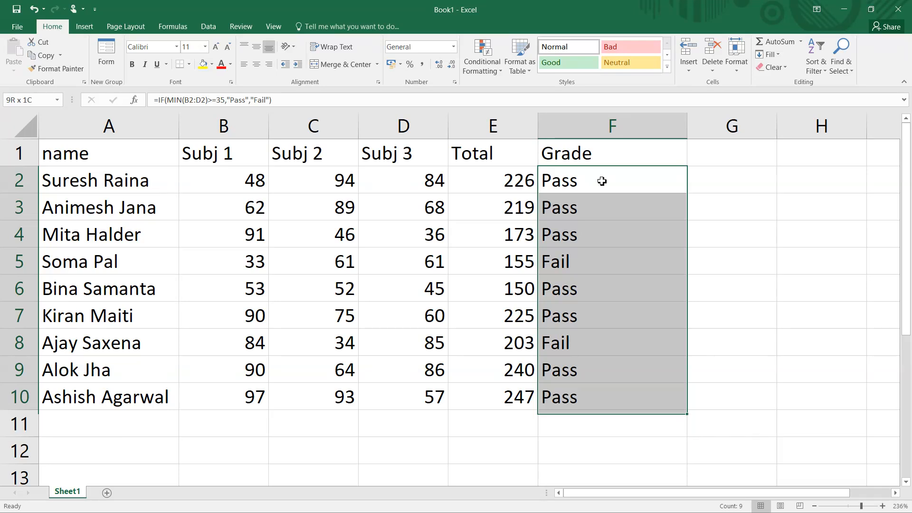
pyautogui.hotkey('shift', 'Down')
pyautogui.press('Delete')
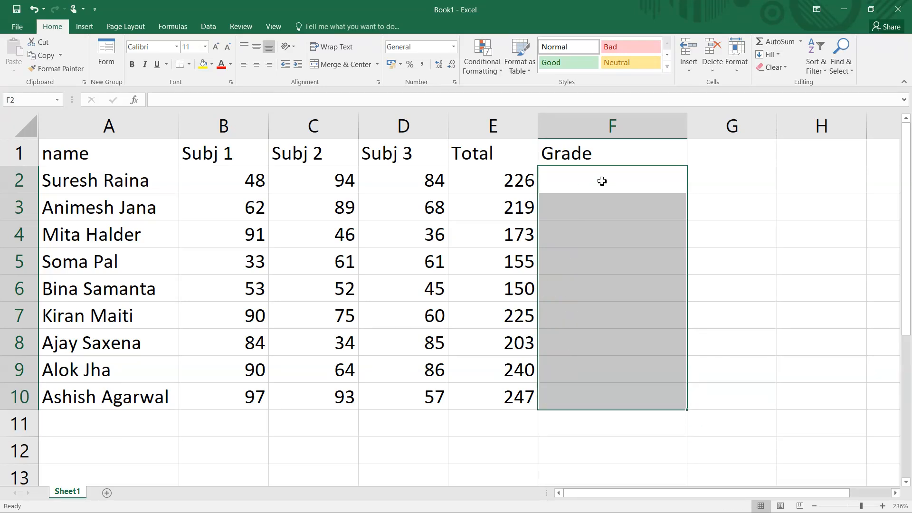
# - Enter =IF(AND(B2:D2)>=35,"Pass","Fail") in F2
pyautogui.click(602, 181)
pyautogui.doubleClick(602, 181)
pyautogui.write('=if')
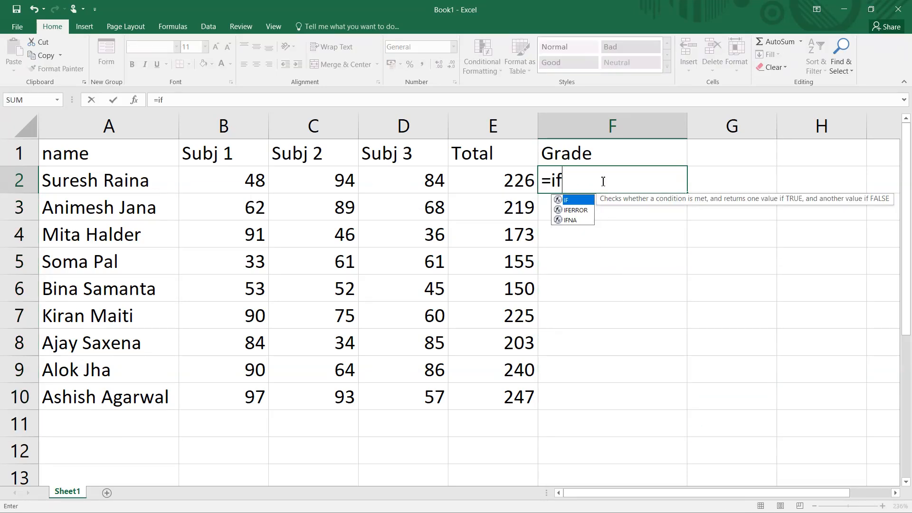
pyautogui.press('Tab')
pyautogui.write('an')
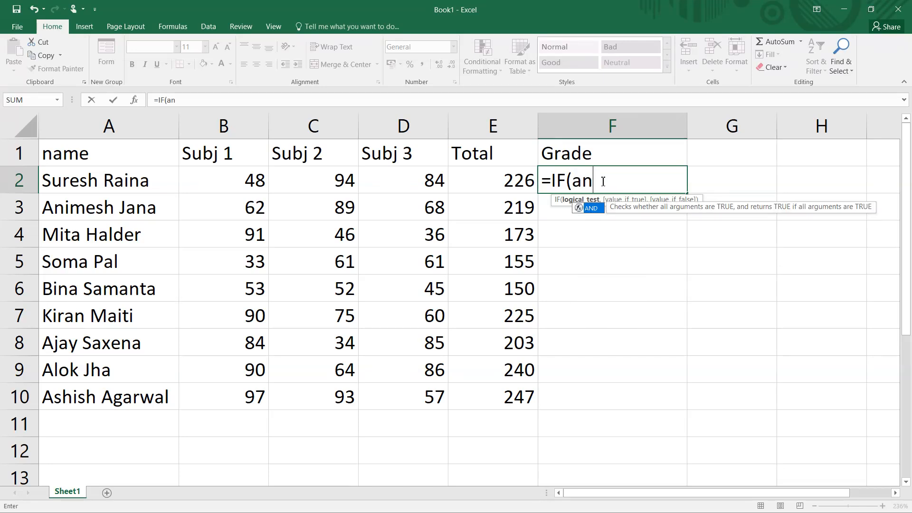
pyautogui.write('d(')
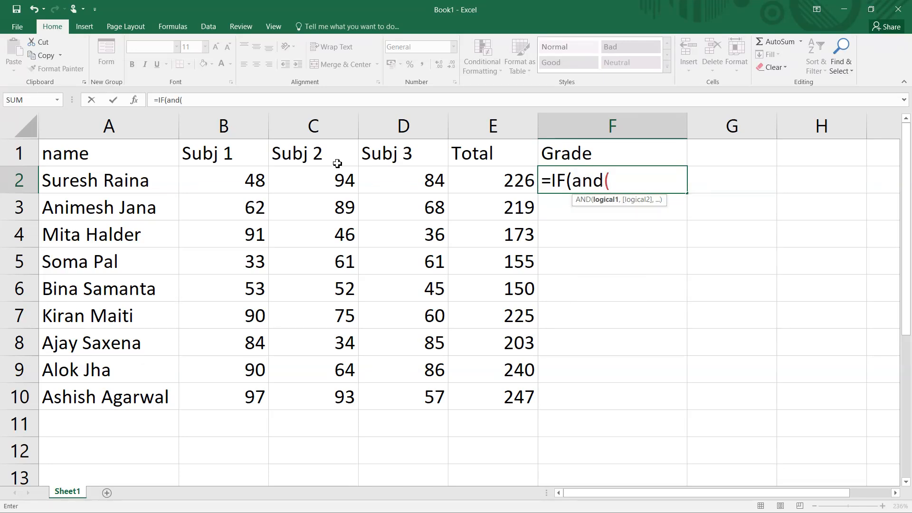
pyautogui.moveTo(227, 181); pyautogui.dragTo(408, 181)
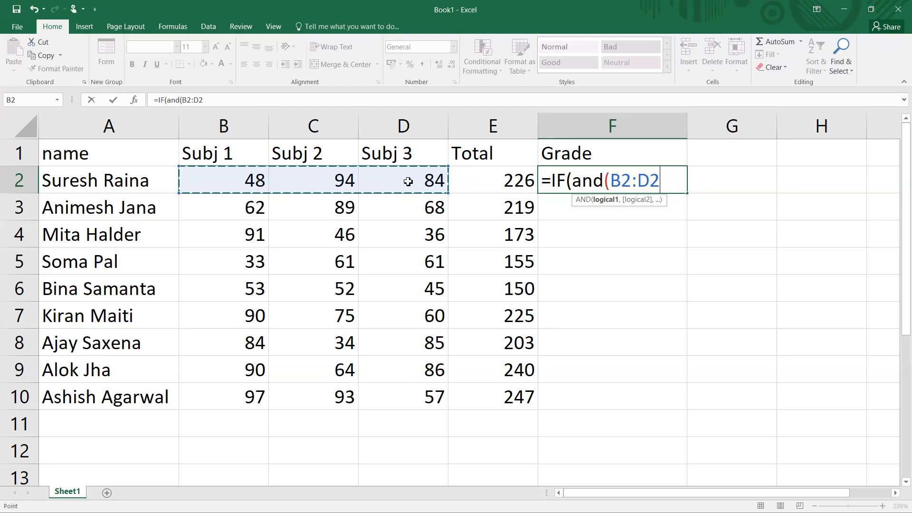
pyautogui.write(')>=35')
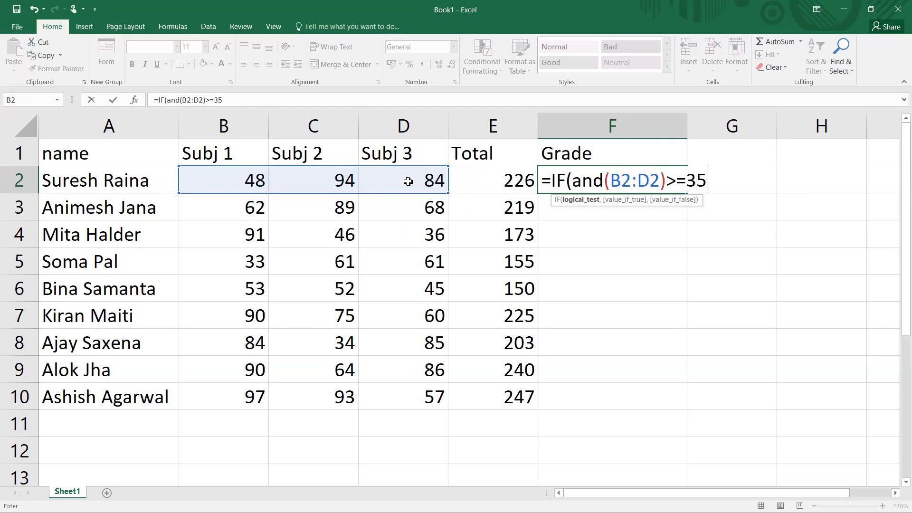
pyautogui.write(',"P')
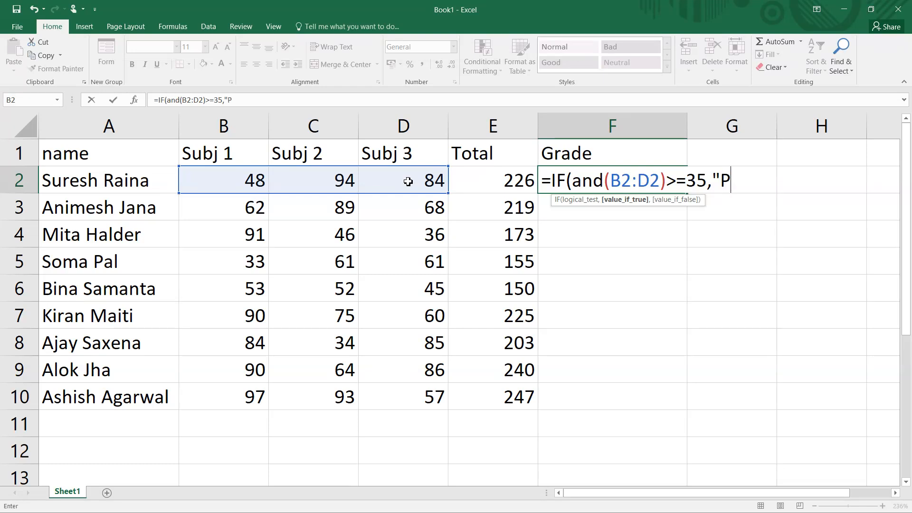
pyautogui.write('ass","Fa')
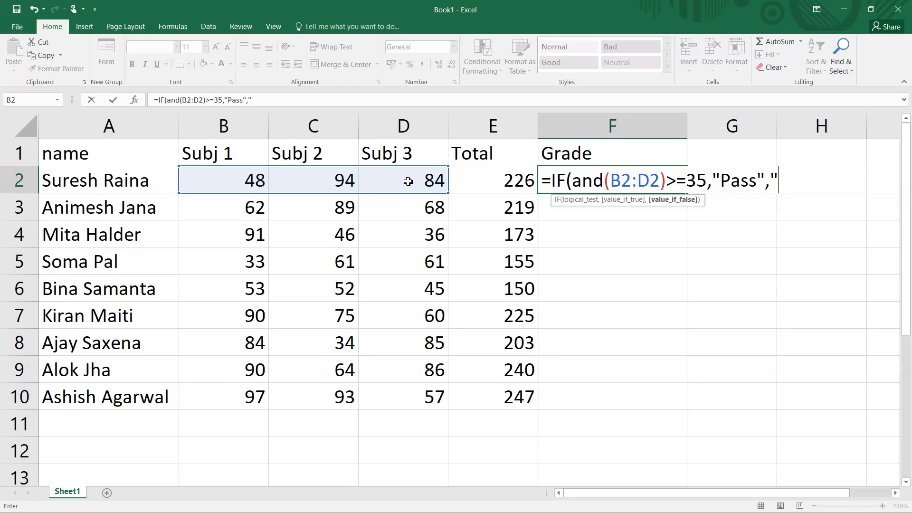
pyautogui.write('il")')
pyautogui.press('Return')
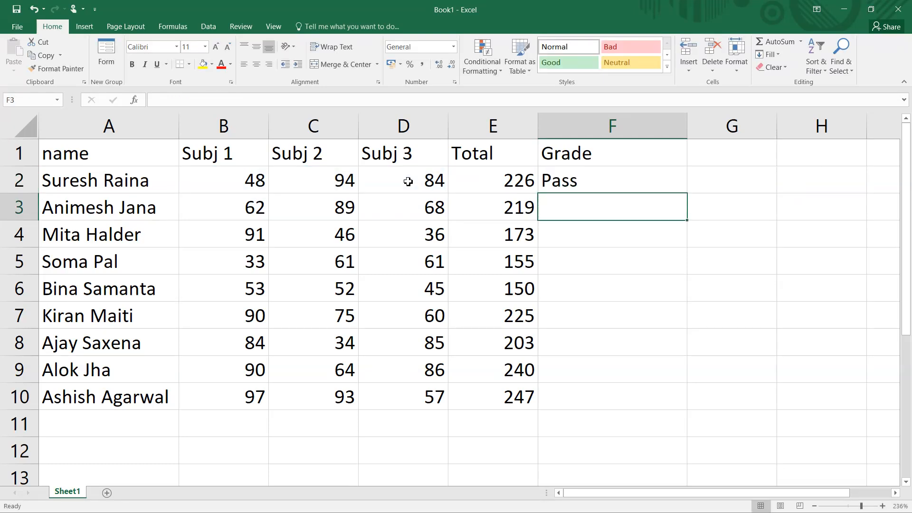
pyautogui.click(564, 177)
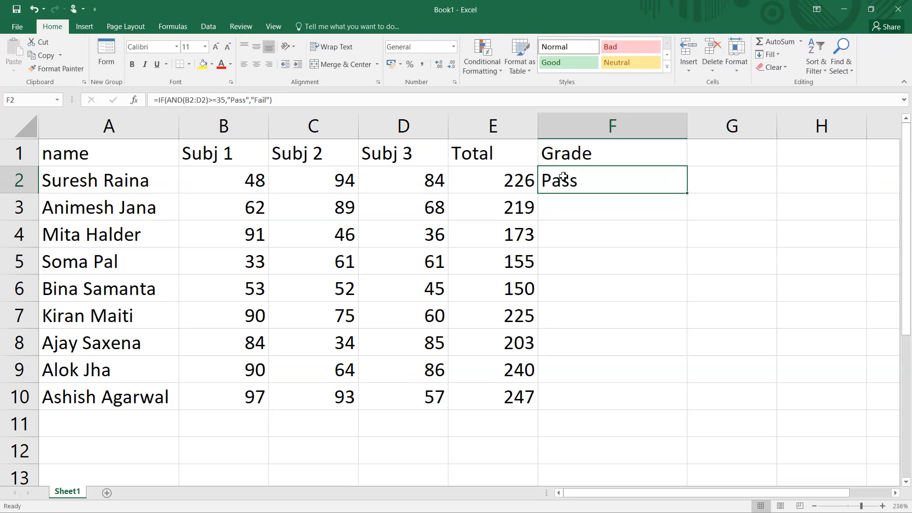
# - Change the Subj 2 mark in row 2 to 32
pyautogui.click(342, 179)
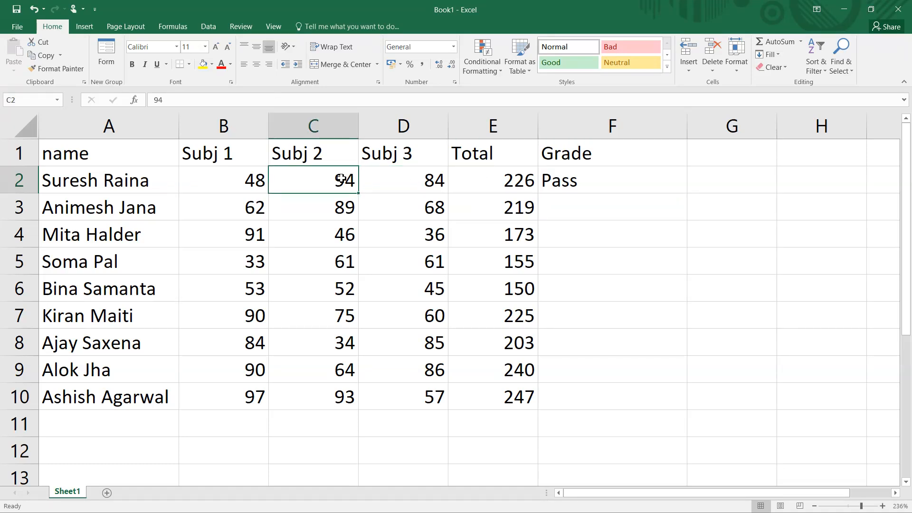
pyautogui.write('32')
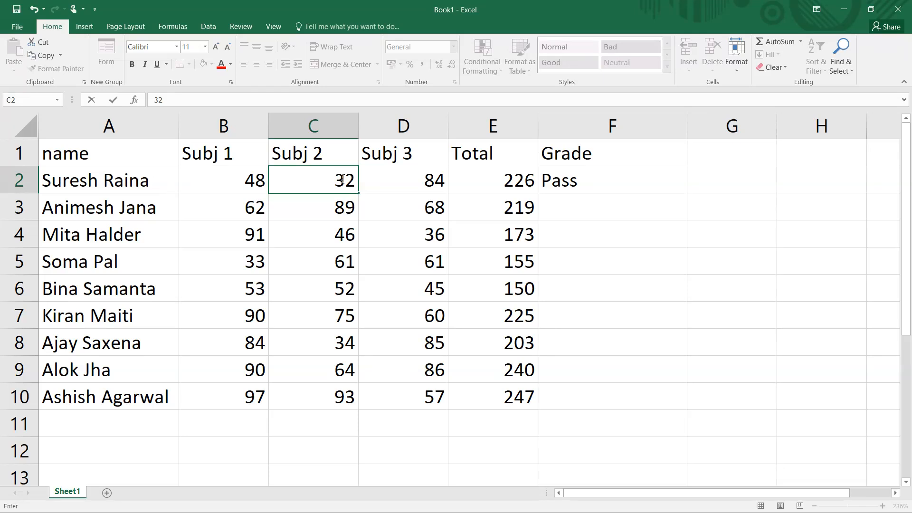
pyautogui.press('Return')
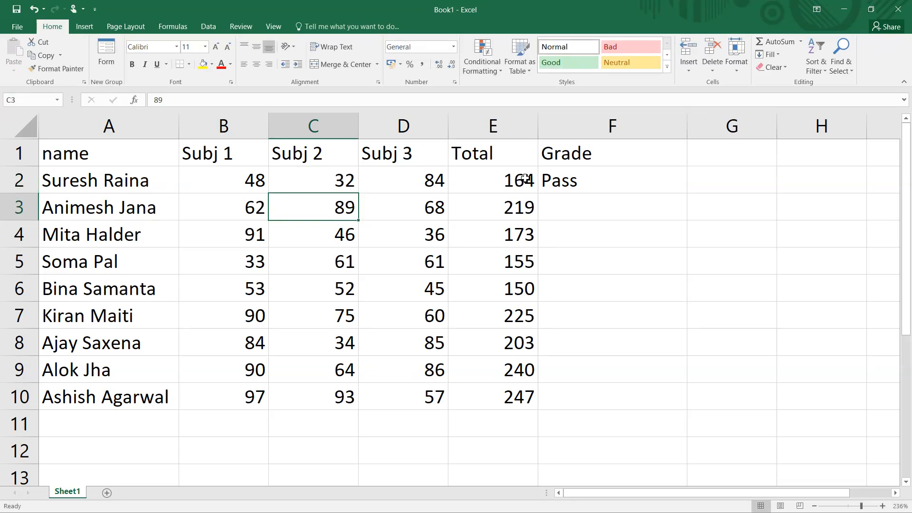
# - Edit F2's formula so the AND bracket closes after B2:D2>=35, and enter it
pyautogui.click(563, 176)
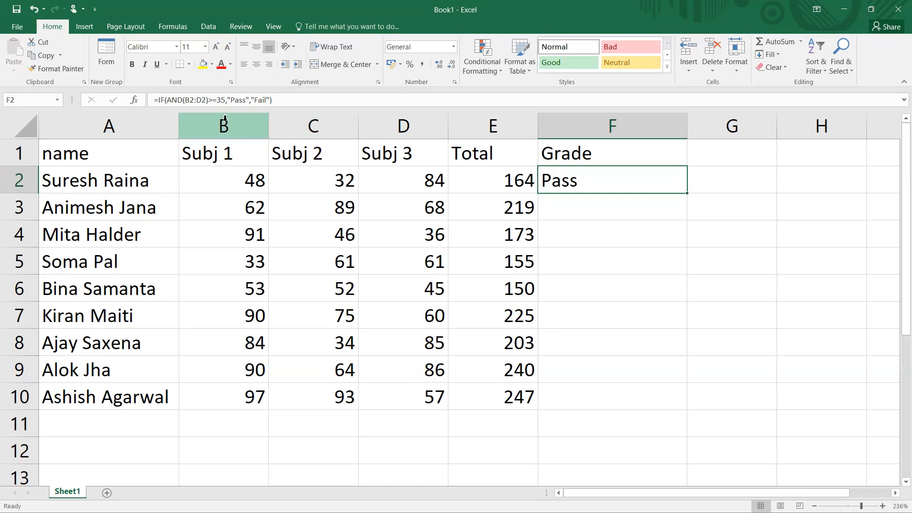
pyautogui.click(210, 103)
pyautogui.press('BackSpace')
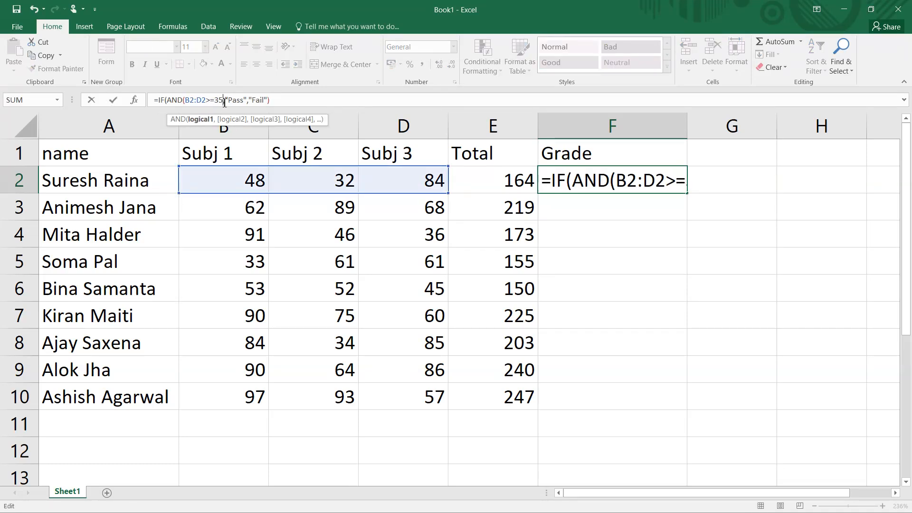
pyautogui.click(224, 101)
pyautogui.write(')')
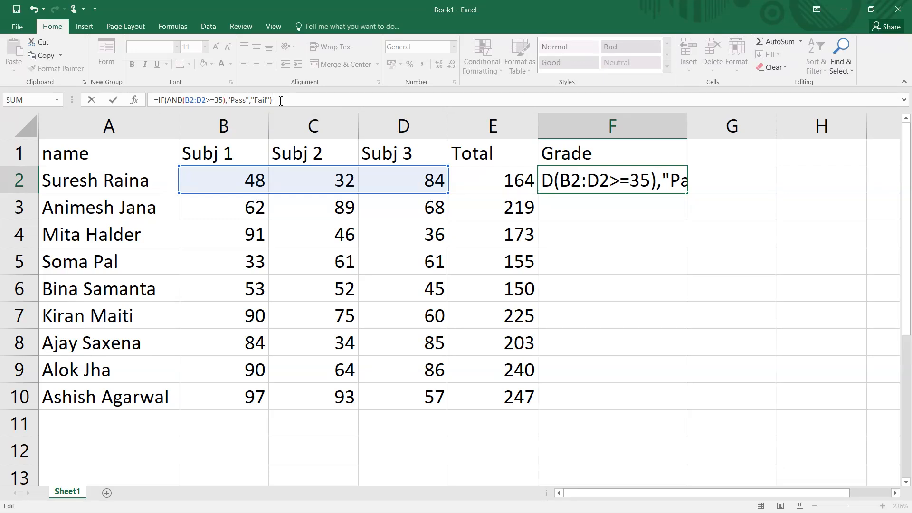
pyautogui.press('Return')
pyautogui.click(605, 183)
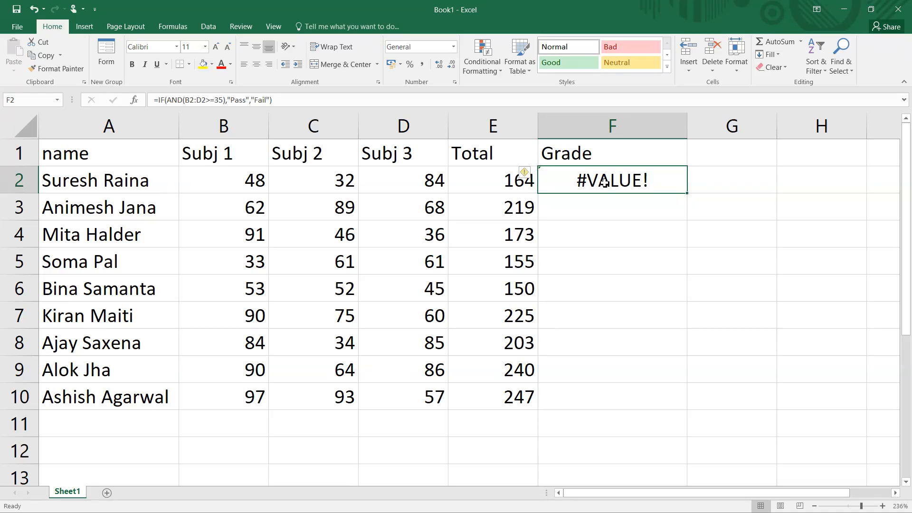
# - Rewrite the AND condition in F2 as B2>=35,C2>=35,D2>=35
pyautogui.press('F2')
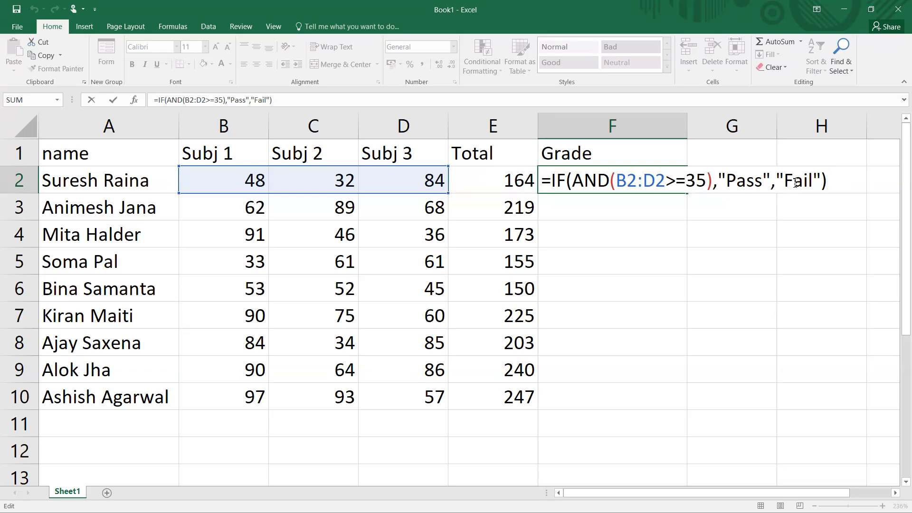
pyautogui.press('BackSpace')
pyautogui.press('BackSpace')
pyautogui.press('BackSpace')
pyautogui.press('BackSpace')
pyautogui.press('BackSpace')
pyautogui.press('BackSpace')
pyautogui.press('BackSpace')
pyautogui.press('BackSpace')
pyautogui.press('BackSpace')
pyautogui.press('BackSpace')
pyautogui.press('BackSpace')
pyautogui.press('BackSpace')
pyautogui.press('BackSpace')
pyautogui.press('BackSpace')
pyautogui.press('BackSpace')
pyautogui.press('BackSpace')
pyautogui.press('BackSpace')
pyautogui.press('BackSpace')
pyautogui.press('BackSpace')
pyautogui.press('BackSpace')
pyautogui.press('BackSpace')
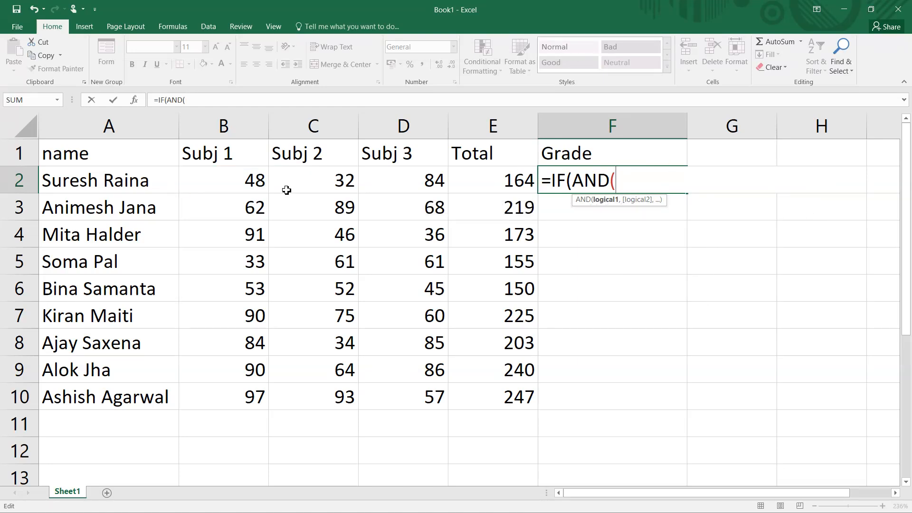
pyautogui.click(251, 189)
pyautogui.write('>=')
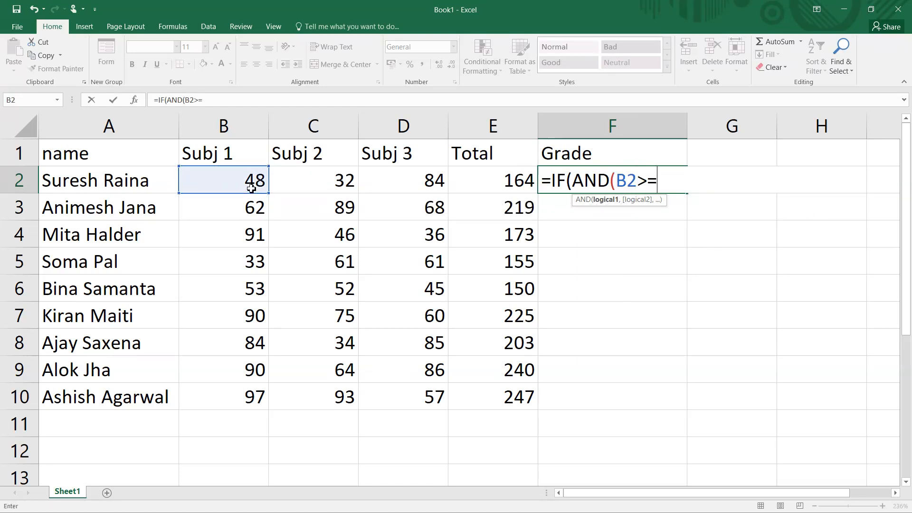
pyautogui.write('35,')
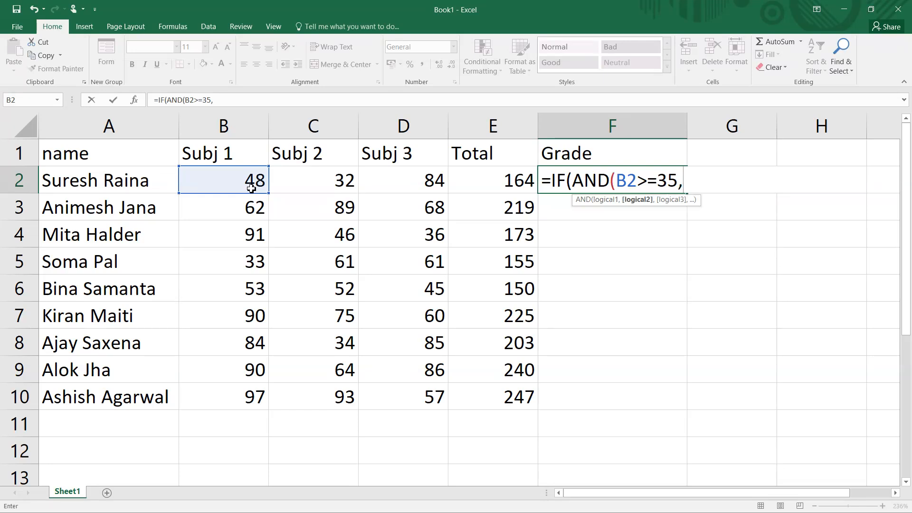
pyautogui.click(305, 187)
pyautogui.write('>-')
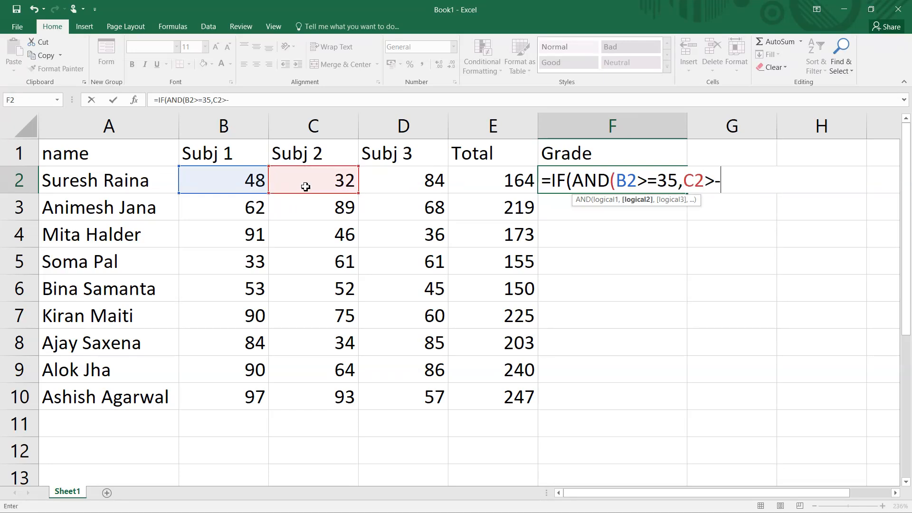
pyautogui.press('BackSpace')
pyautogui.write('=35,')
pyautogui.click(395, 192)
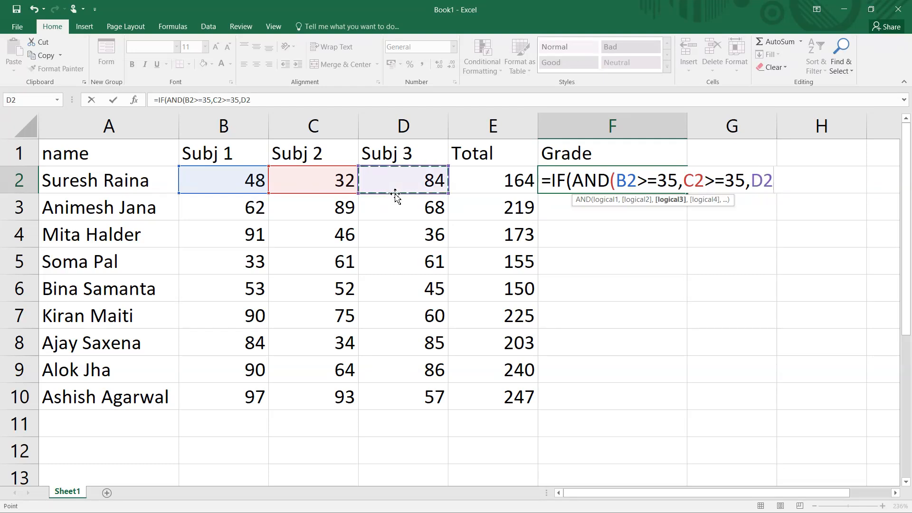
pyautogui.write('>=35)')
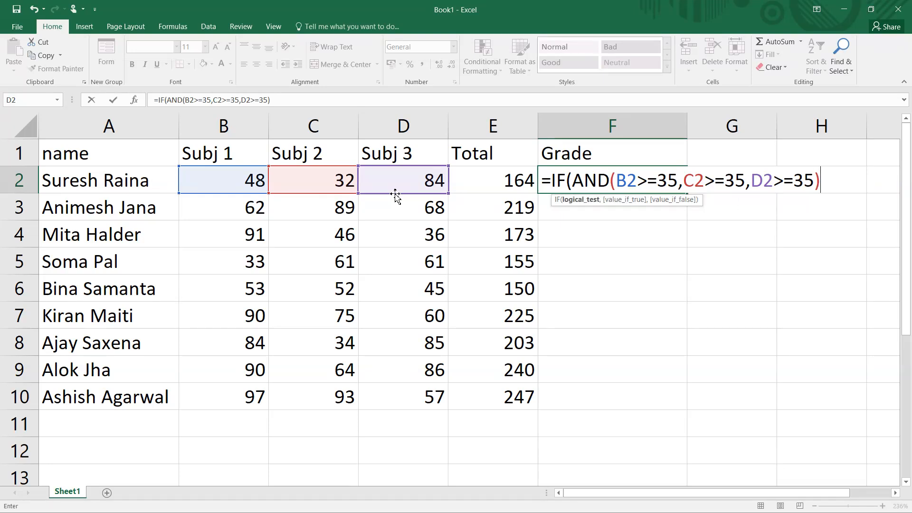
pyautogui.write(',')
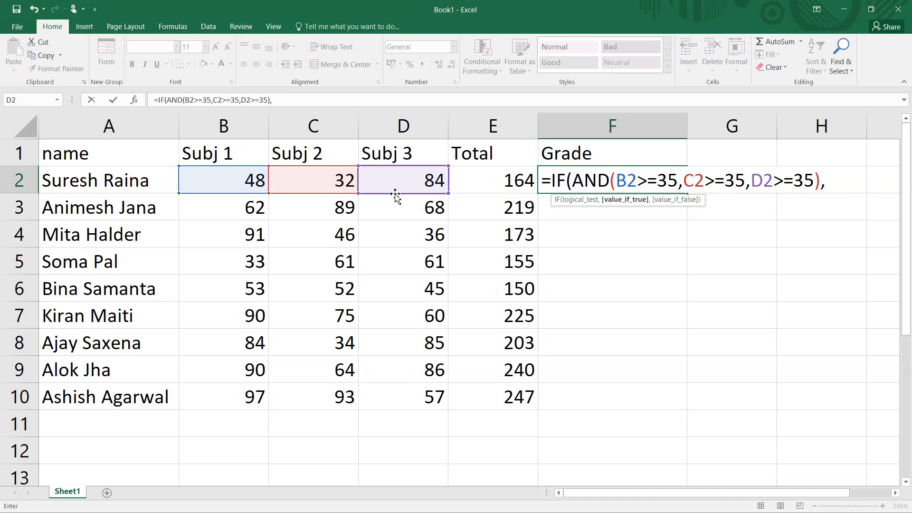
# - Complete F2's formula with "Pass" and "Fail" results and enter it
pyautogui.write('"Pass",')
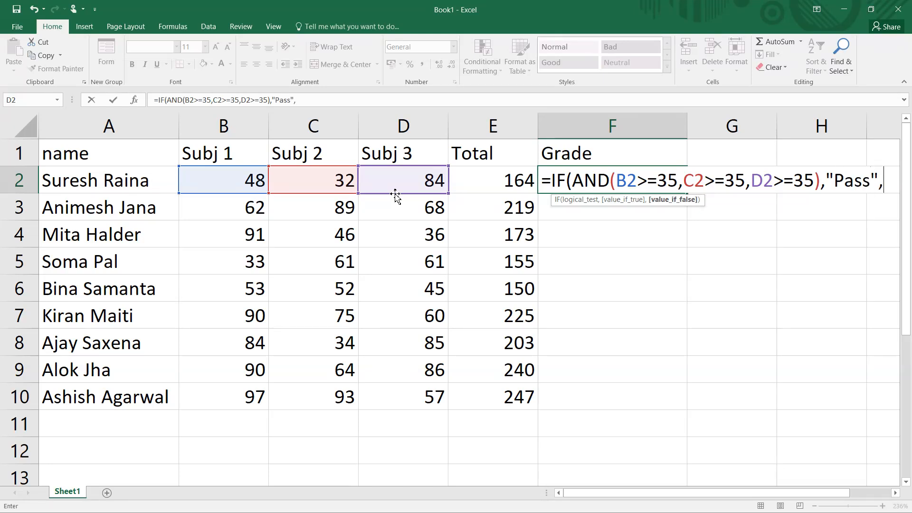
pyautogui.write('"')
pyautogui.write('Fail")')
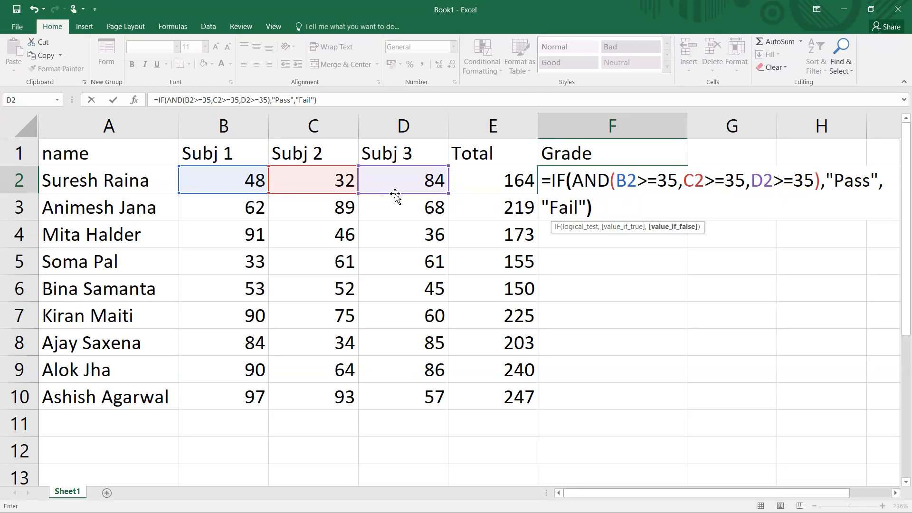
pyautogui.press('Return')
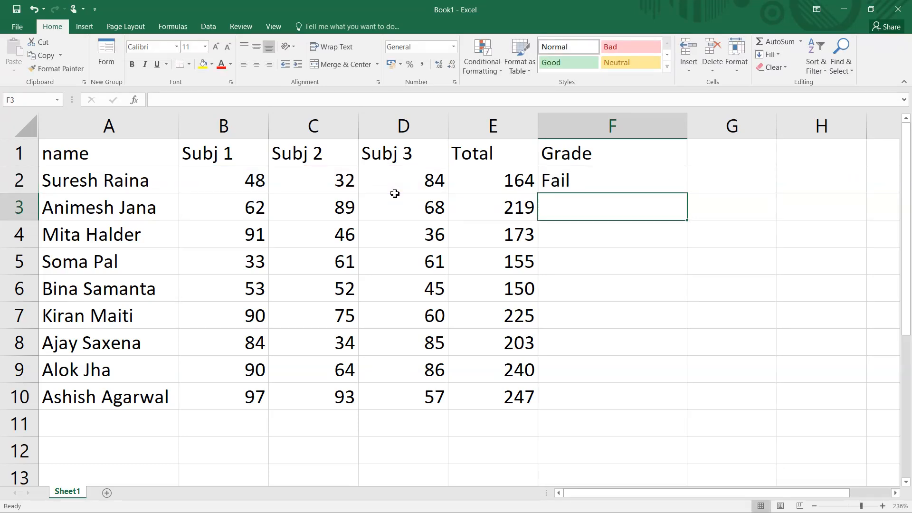
# - Open the grade formula in F2 to inspect it without changing it
pyautogui.click(581, 180)
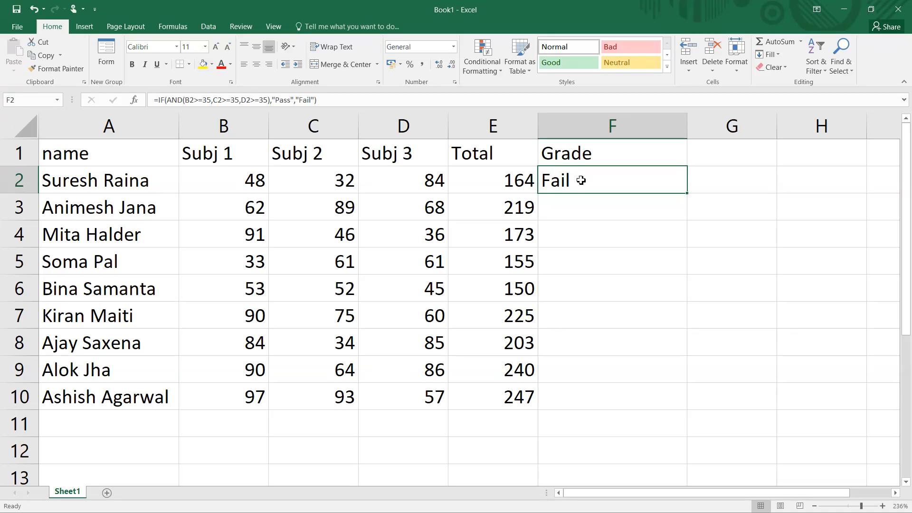
pyautogui.press('F2')
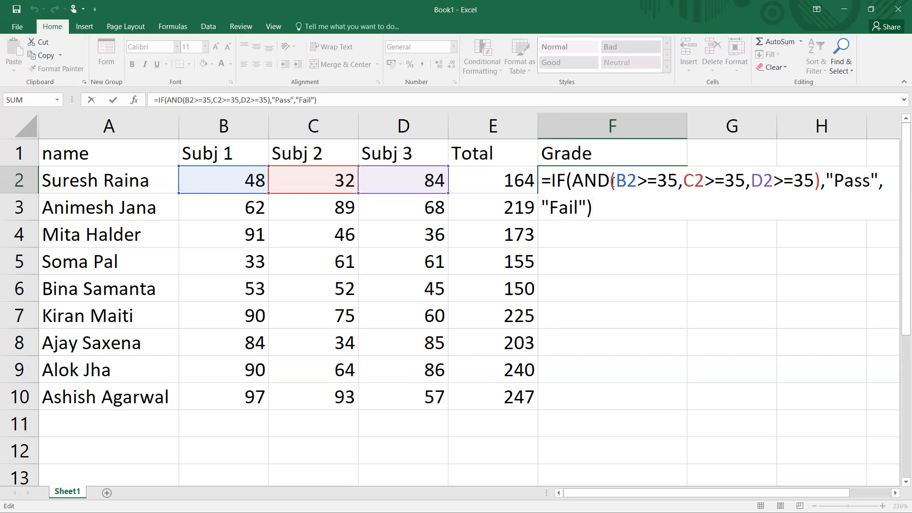
pyautogui.hotkey('ctrl', 'Return')
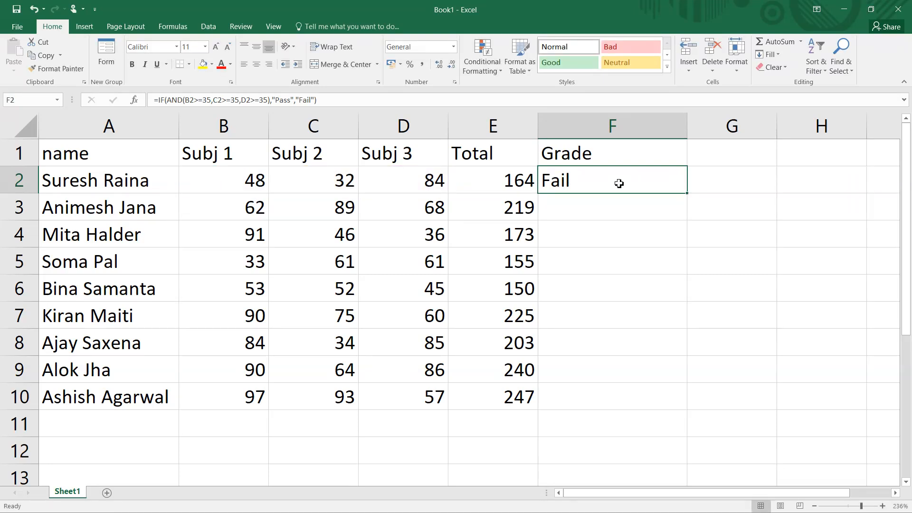
# - Clear F2 and type =if(and(B2:D2>=35,"Pass","Fail") into it
pyautogui.press('Delete')
pyautogui.write('=')
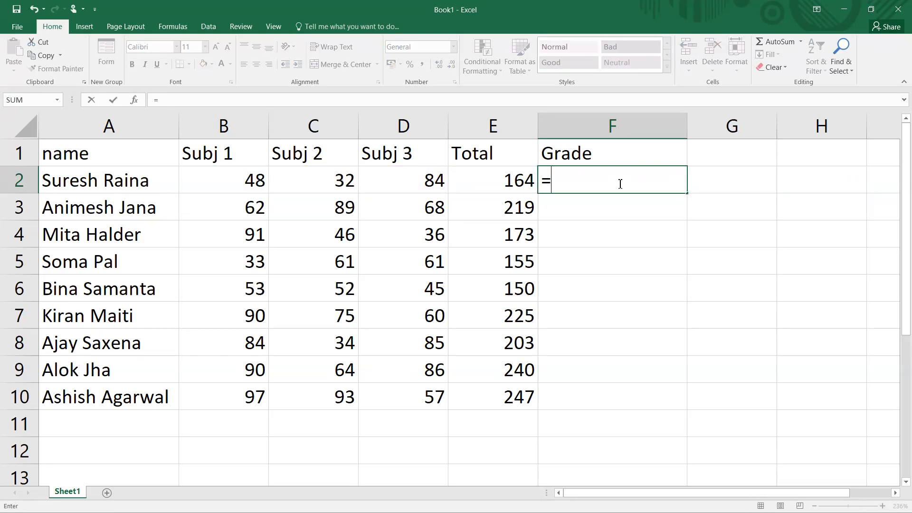
pyautogui.write('if')
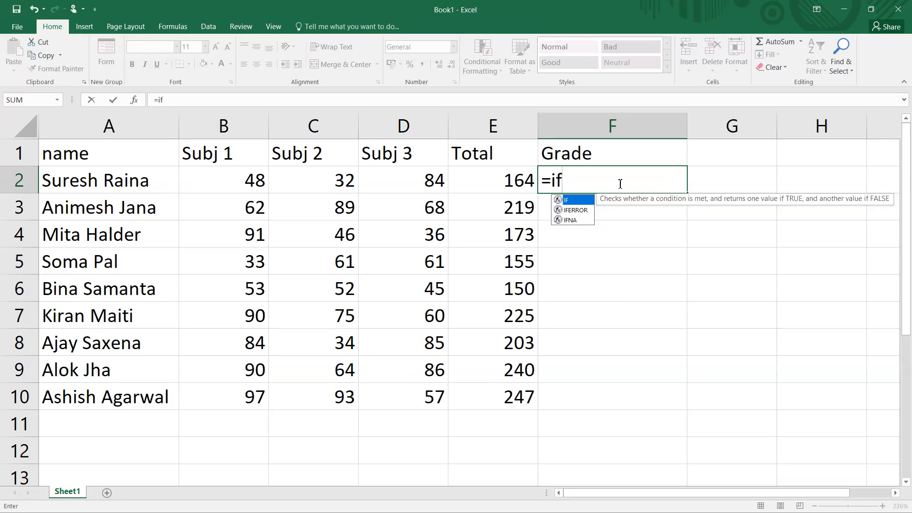
pyautogui.write('(and(')
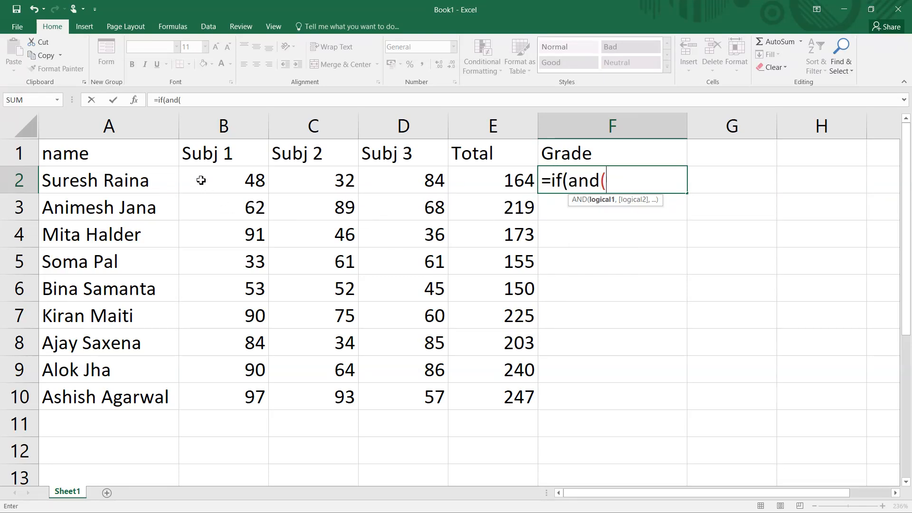
pyautogui.moveTo(199, 180); pyautogui.dragTo(409, 186)
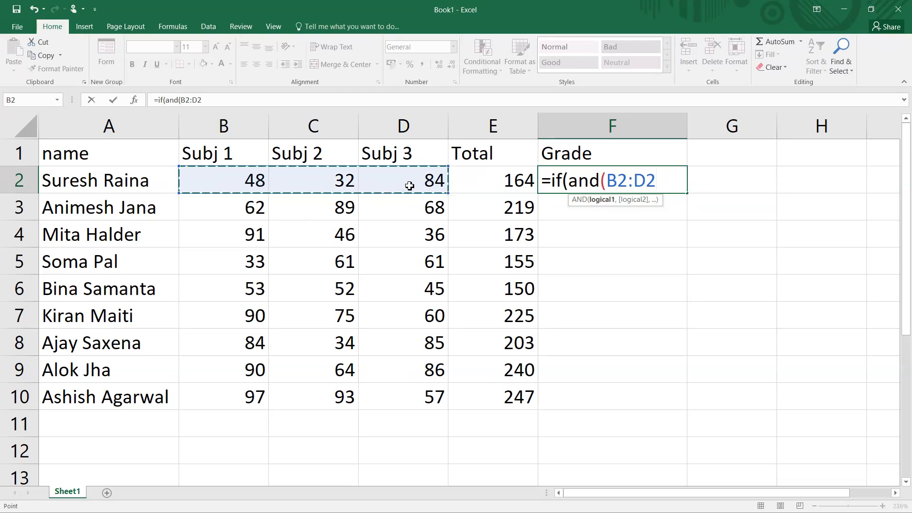
pyautogui.write('>')
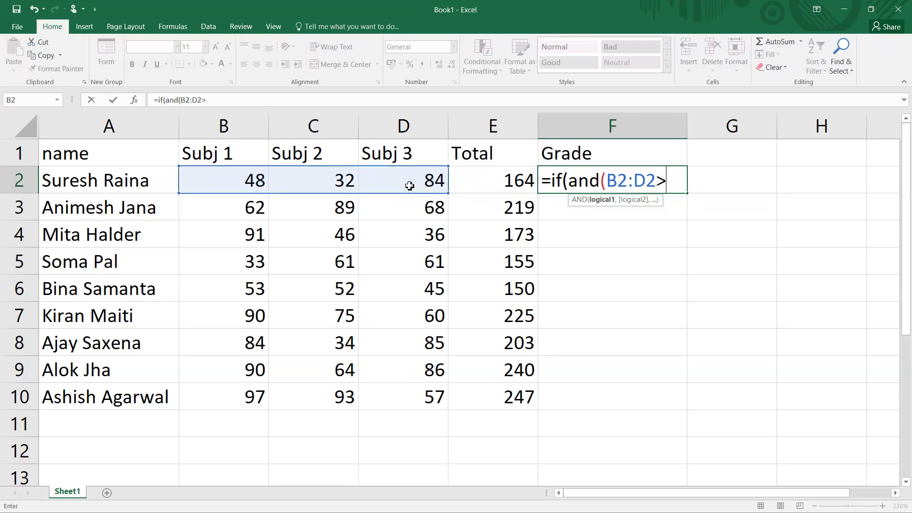
pyautogui.write('=35,"')
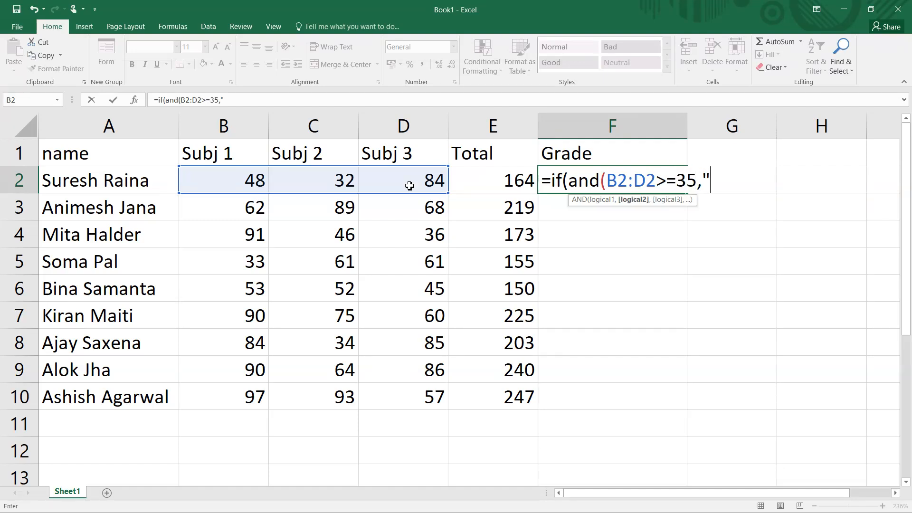
pyautogui.write('Pass","Fail')
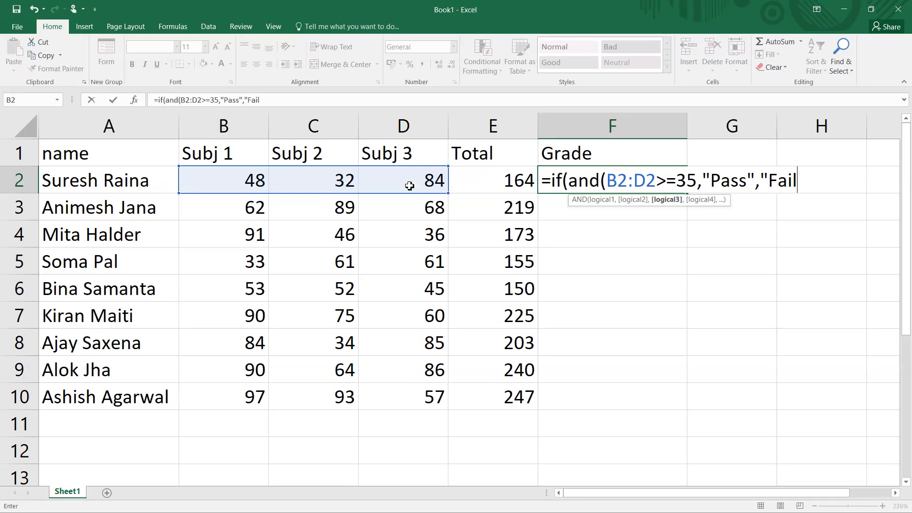
pyautogui.write('")')
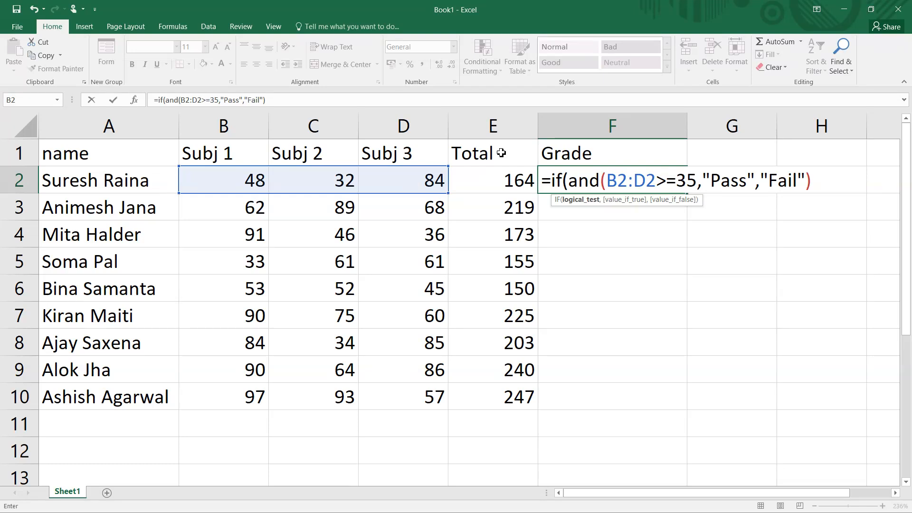
# - Close the AND bracket after >=35 and enter F2's formula as an array formula
pyautogui.click(701, 182)
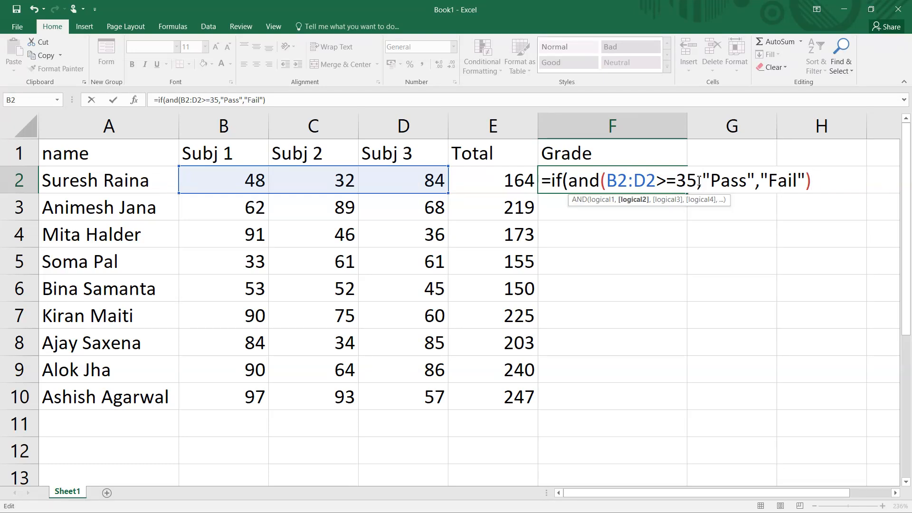
pyautogui.click(699, 181)
pyautogui.write(')')
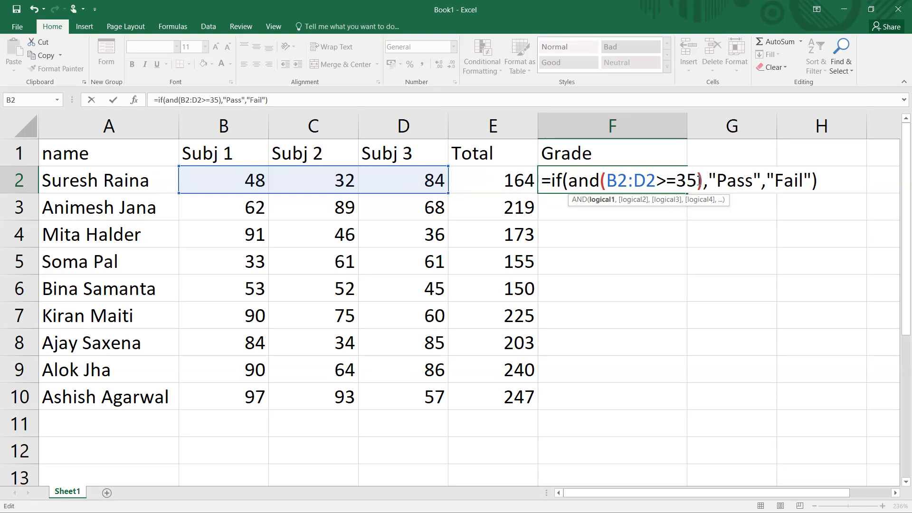
pyautogui.click(819, 181)
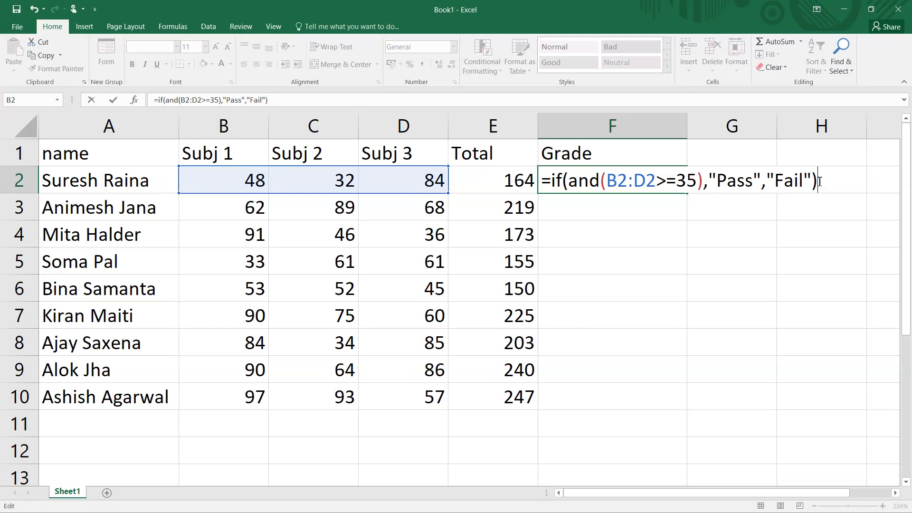
pyautogui.hotkey('ctrl', 'shift', 'Return')
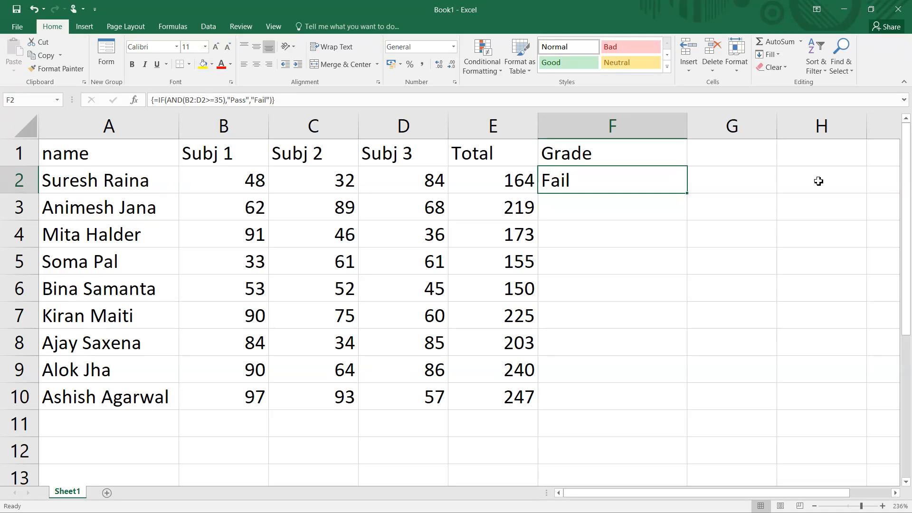
# - Fill the grade formula down from F2 through F10
pyautogui.doubleClick(687, 193)
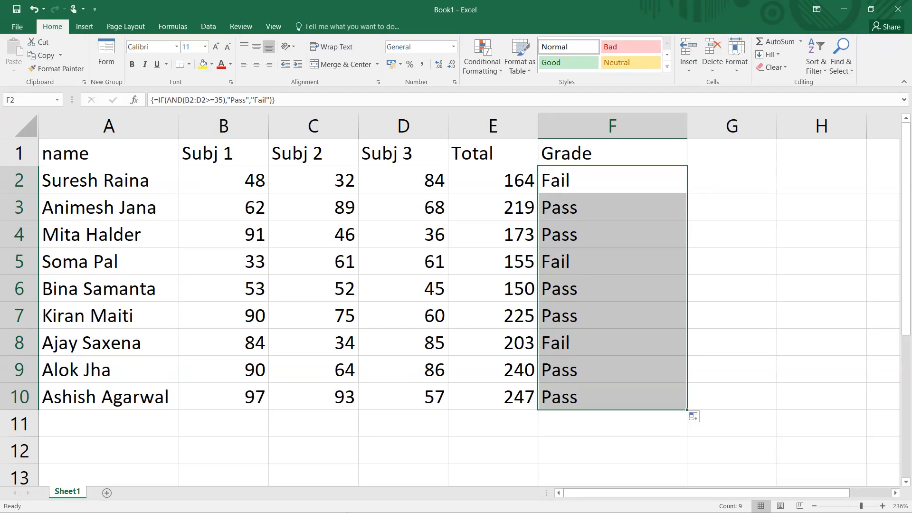
pyautogui.press('super')
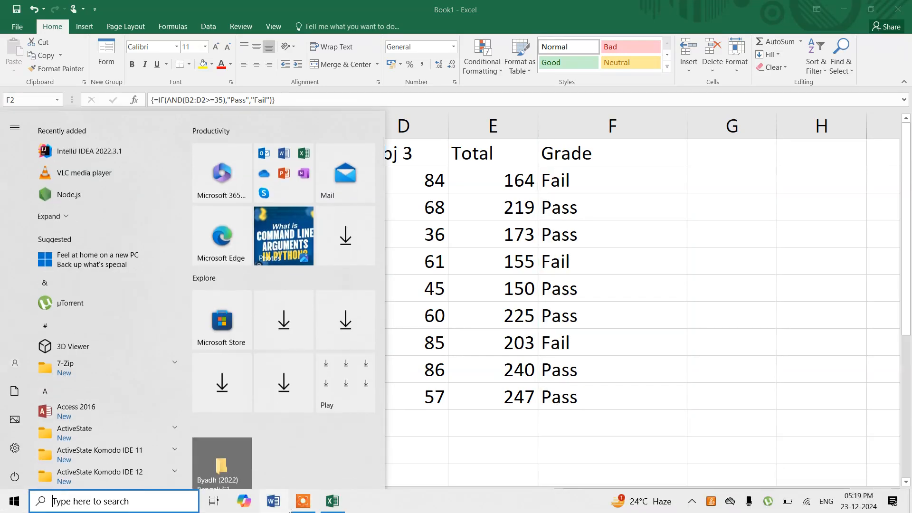
pyautogui.click(303, 502)
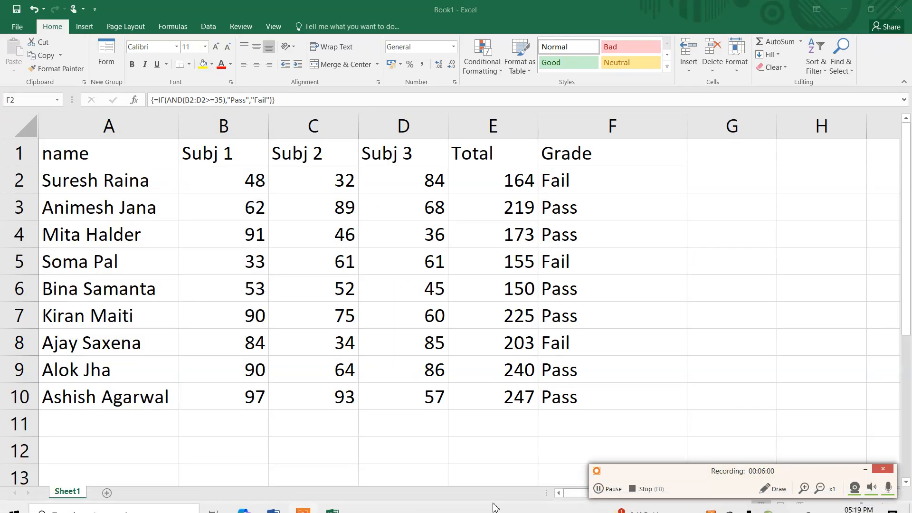